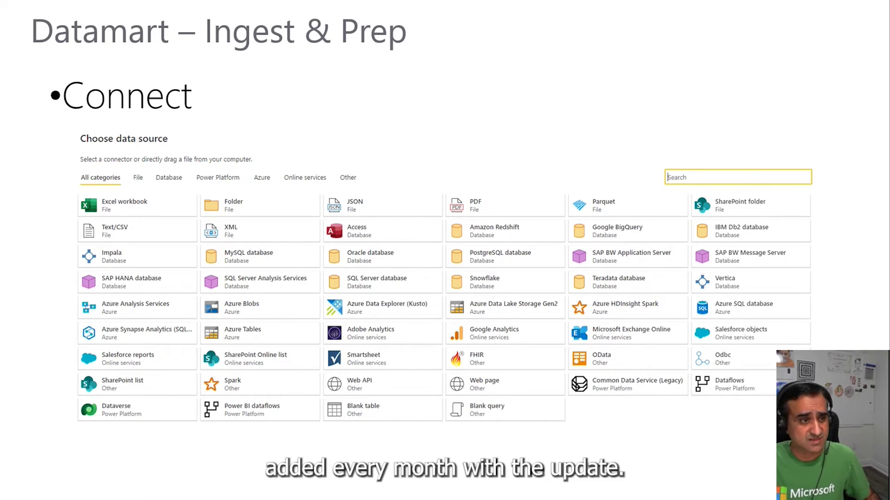
{"action": "key", "text": "Right"}
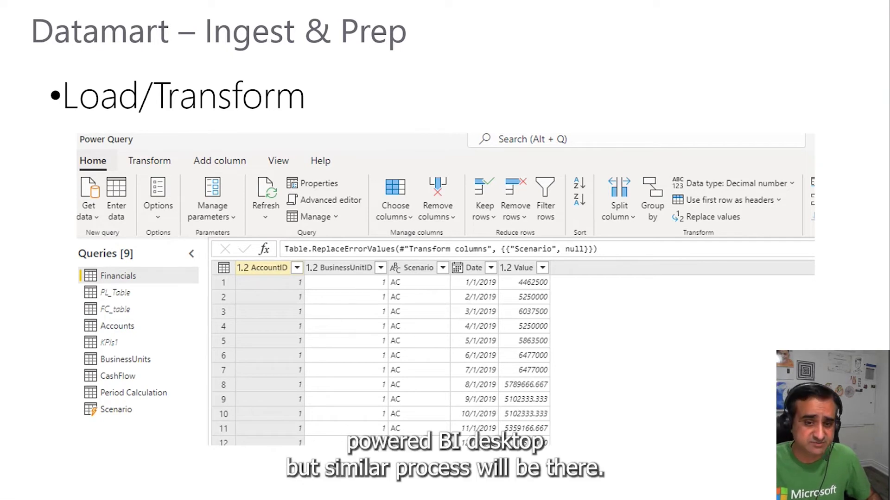
{"action": "key", "text": "Right"}
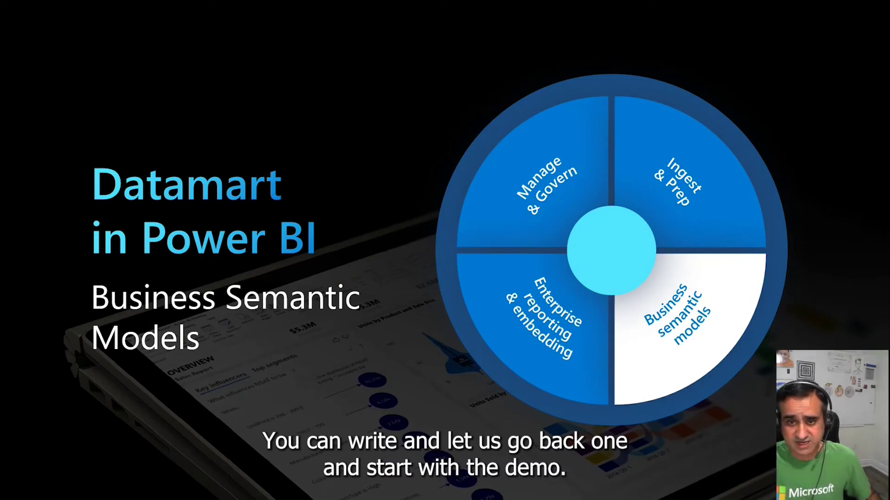
{"action": "key", "text": "Left"}
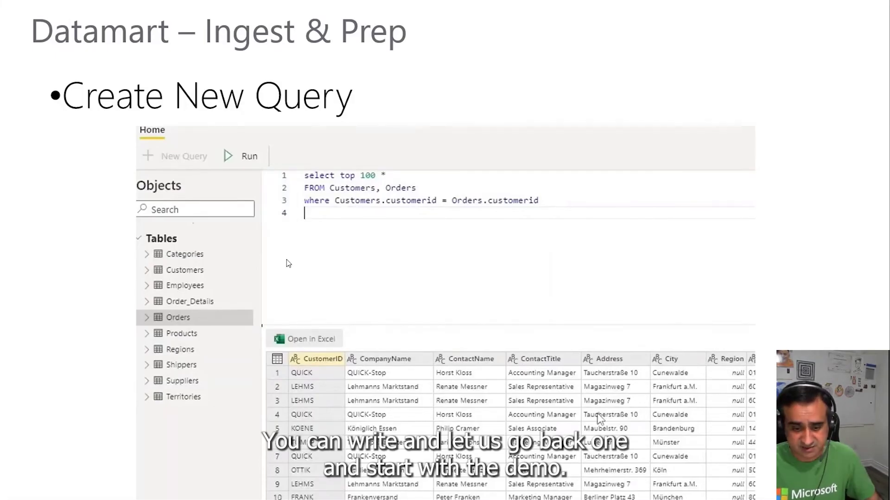
Switch to Power BI in the browser and filter the Data hub list to the Datamart type
{"action": "key", "text": "alt+Tab"}
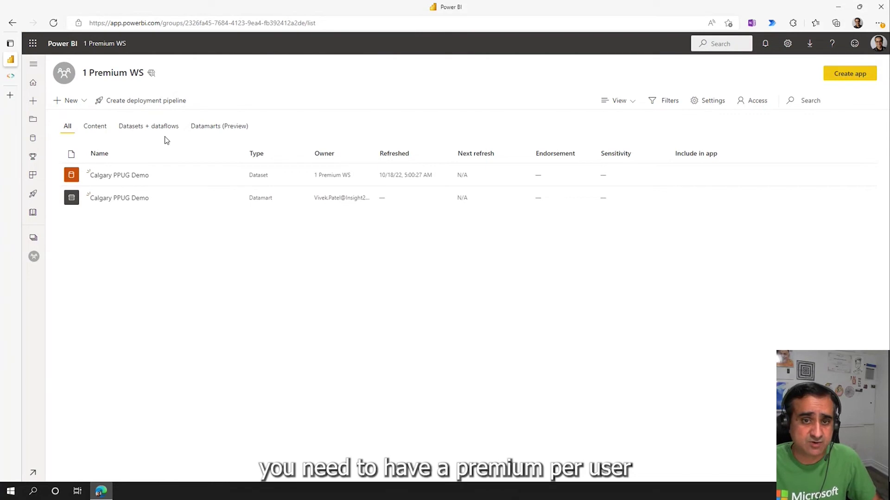
{"action": "mouse_move", "coordinate": [154, 76]}
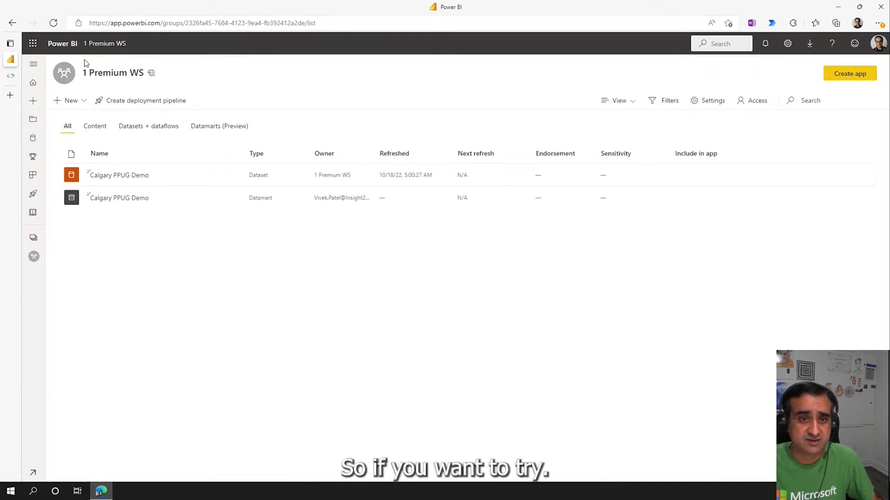
{"action": "left_click", "coordinate": [34, 65]}
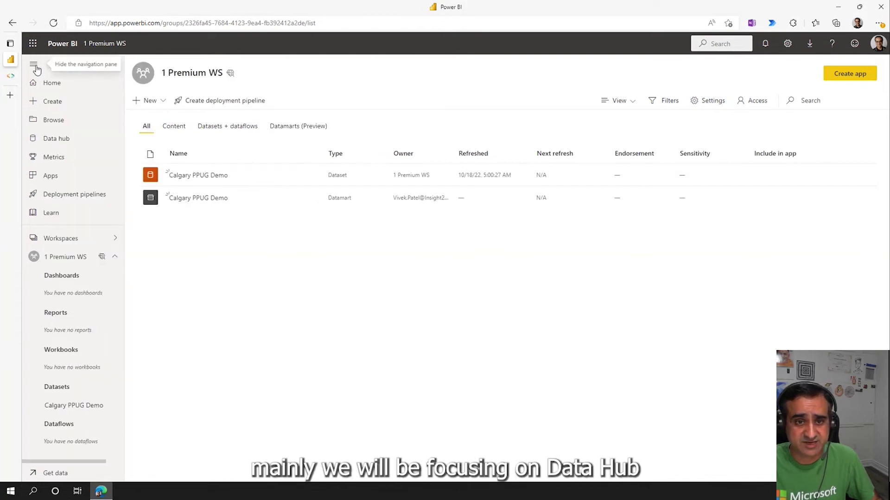
{"action": "left_click", "coordinate": [61, 145]}
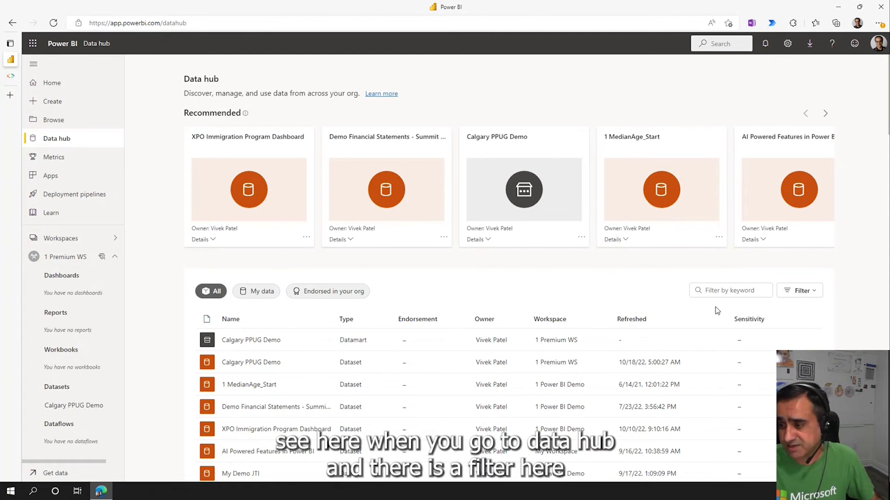
{"action": "left_click", "coordinate": [801, 295]}
{"action": "left_click", "coordinate": [714, 337]}
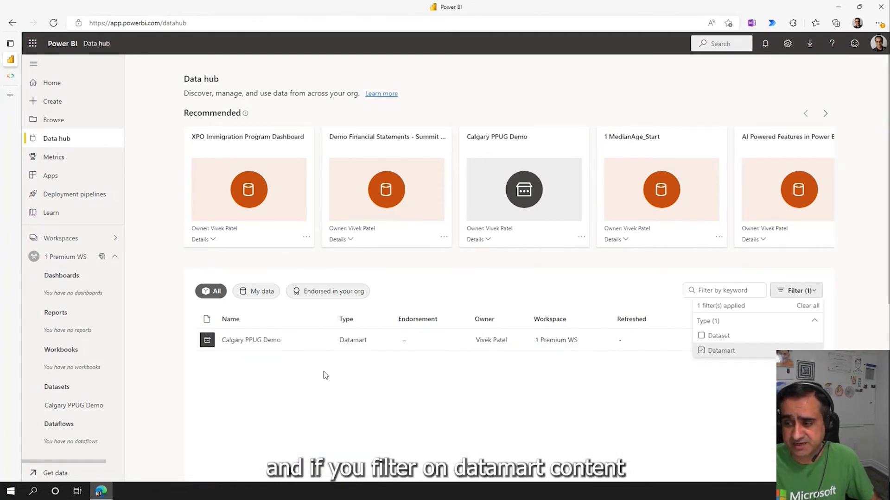
{"action": "left_click", "coordinate": [323, 372]}
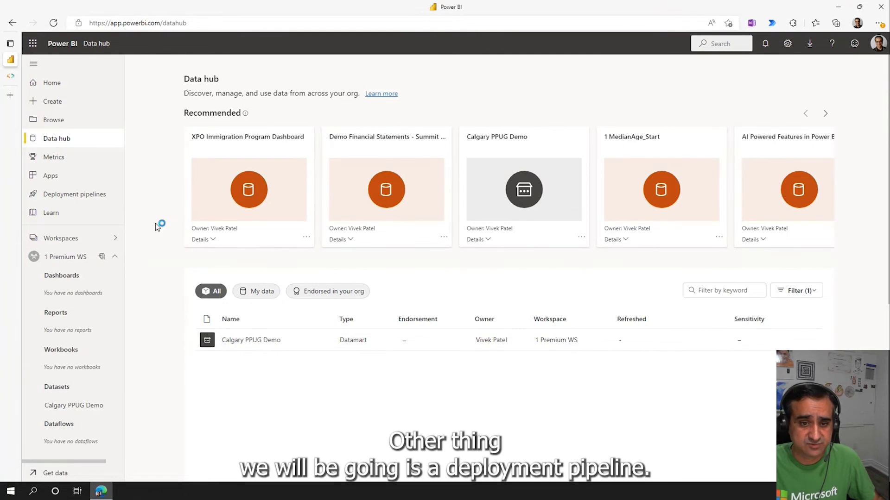
View the deployment pipelines page and return to the 1 Premium WS workspace
{"action": "left_click", "coordinate": [90, 199]}
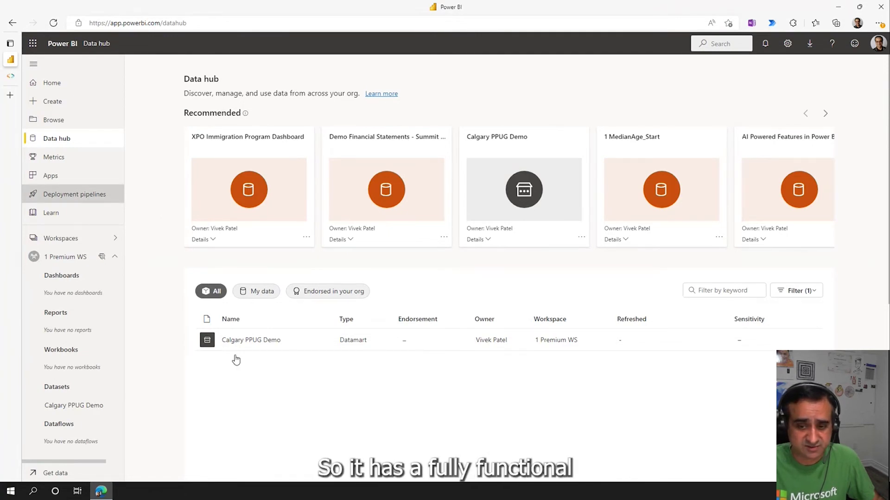
{"action": "left_click", "coordinate": [81, 204]}
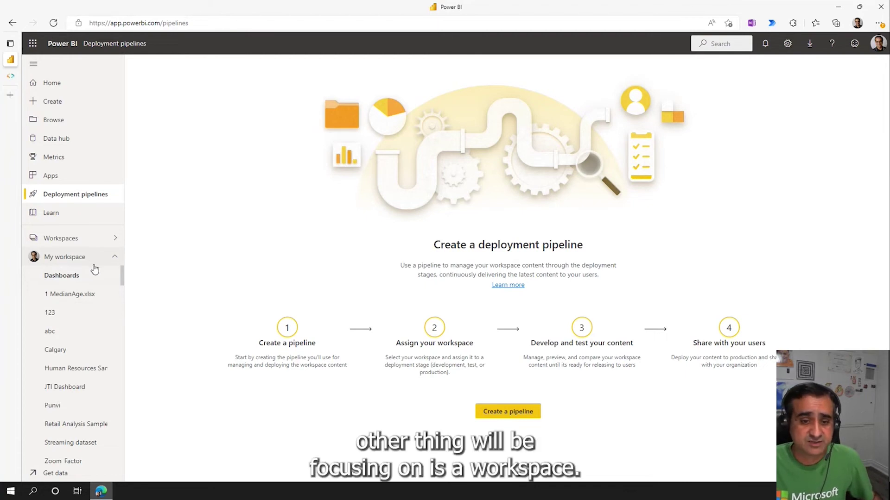
{"action": "left_click", "coordinate": [114, 238]}
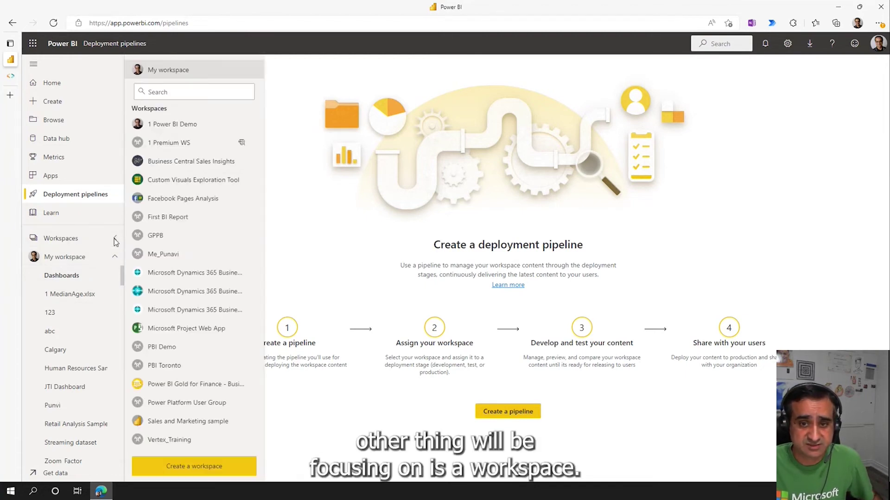
{"action": "left_click", "coordinate": [189, 144]}
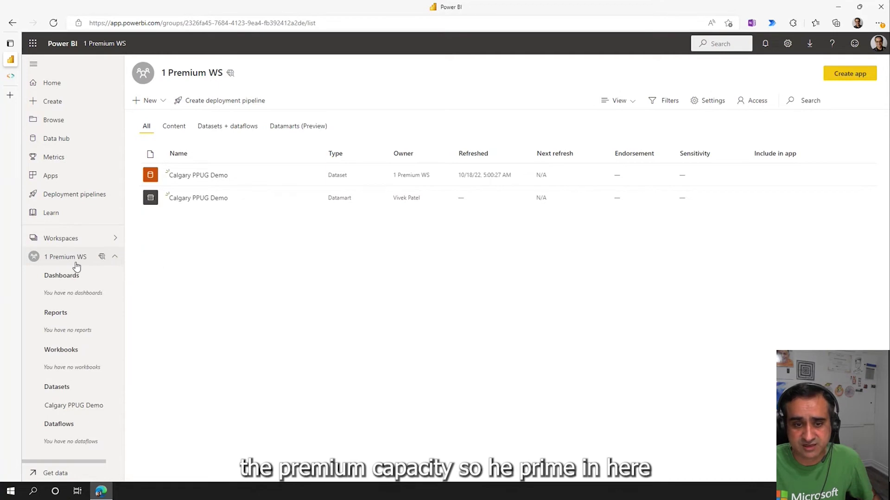
Review the advanced and Premium license settings of the 1 Premium WS workspace, and close the settings
{"action": "left_click", "coordinate": [710, 100]}
{"action": "left_click", "coordinate": [667, 328]}
{"action": "scroll", "coordinate": [709, 368], "scroll_direction": "down", "scroll_amount": 3}
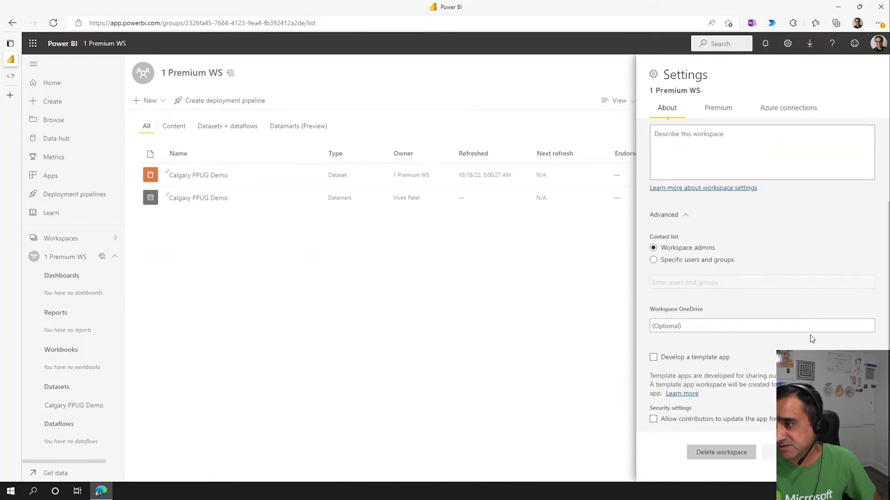
{"action": "left_click", "coordinate": [719, 110]}
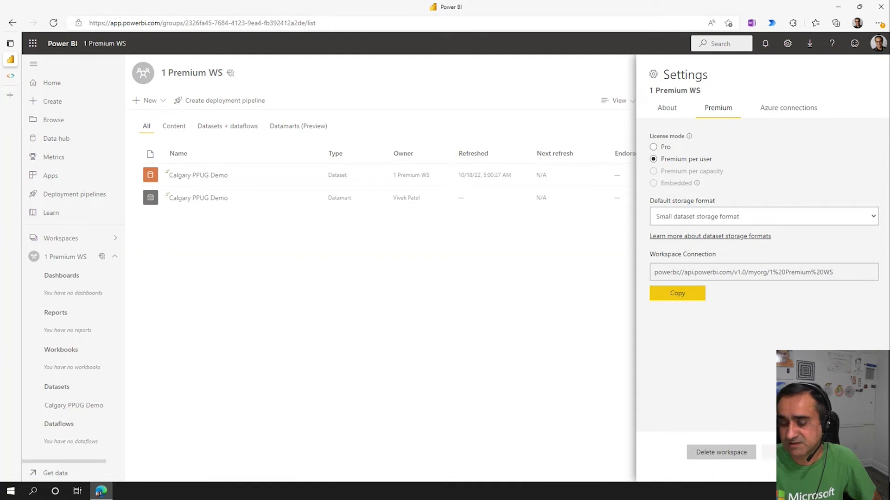
{"action": "left_click", "coordinate": [438, 334]}
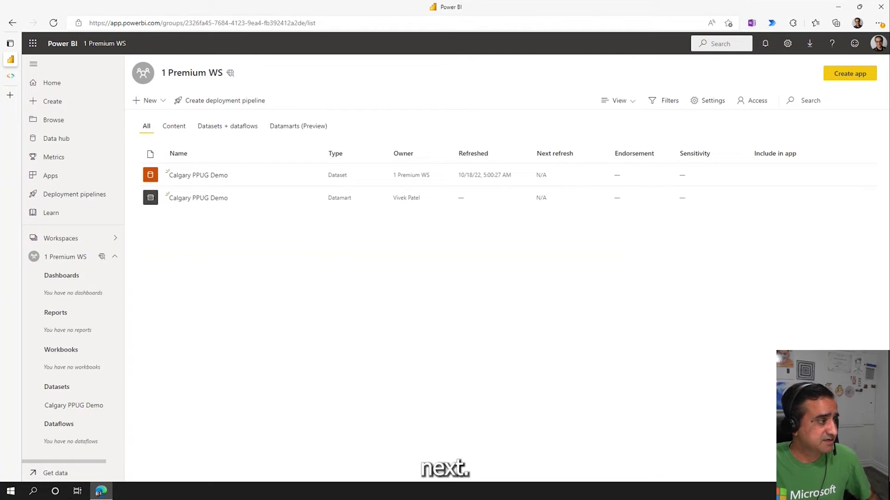
Create a new datamart (preview) in the 1 Premium WS workspace
{"action": "left_click", "coordinate": [100, 491]}
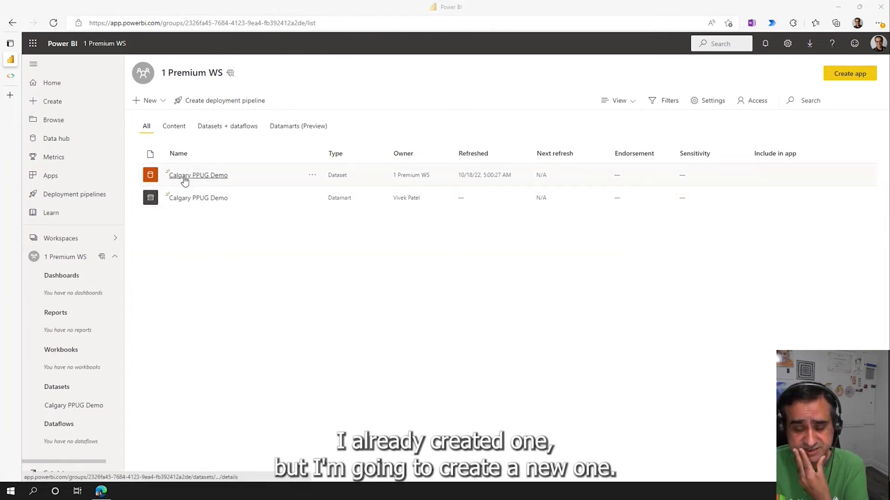
{"action": "left_click", "coordinate": [164, 102]}
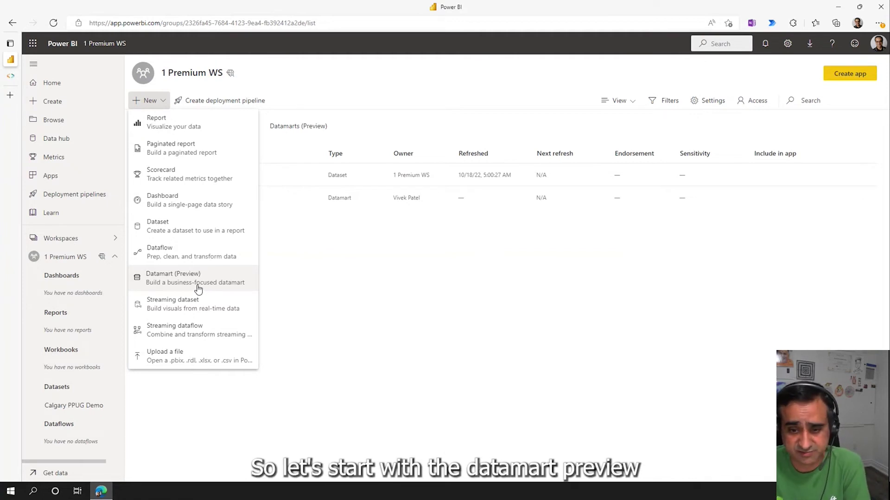
{"action": "left_click", "coordinate": [198, 289]}
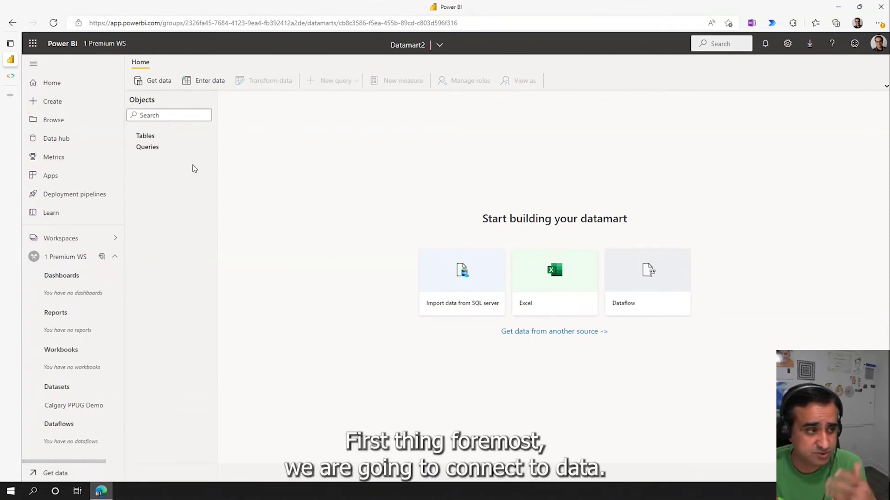
Connect the datamart to an Excel workbook by uploading the file AI Powered Features in Power BI-Sales Data
{"action": "left_click", "coordinate": [155, 84]}
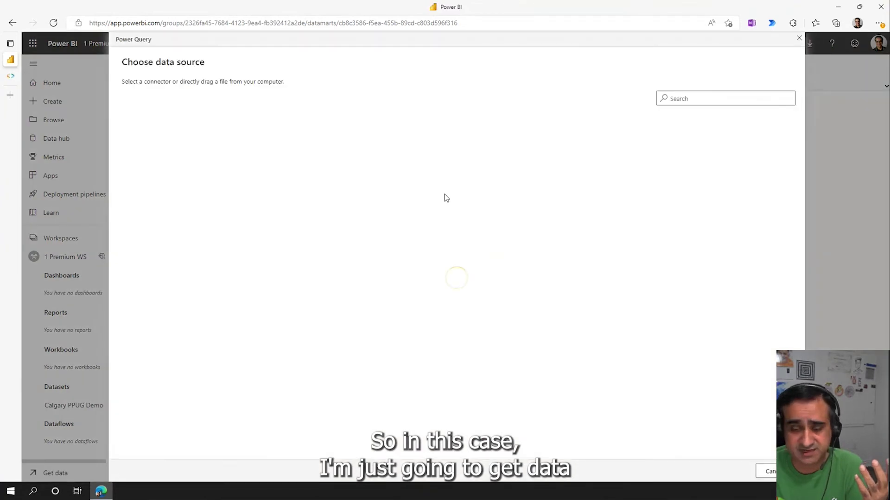
{"action": "left_click", "coordinate": [183, 129]}
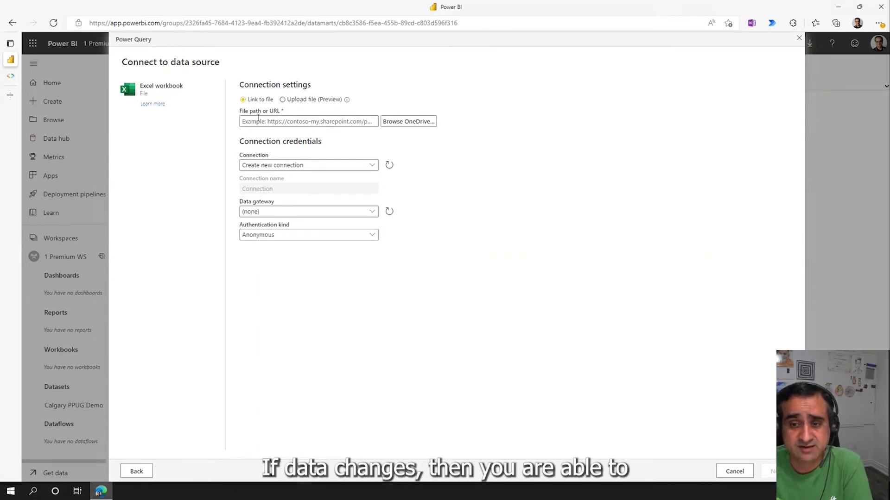
{"action": "left_click", "coordinate": [282, 100]}
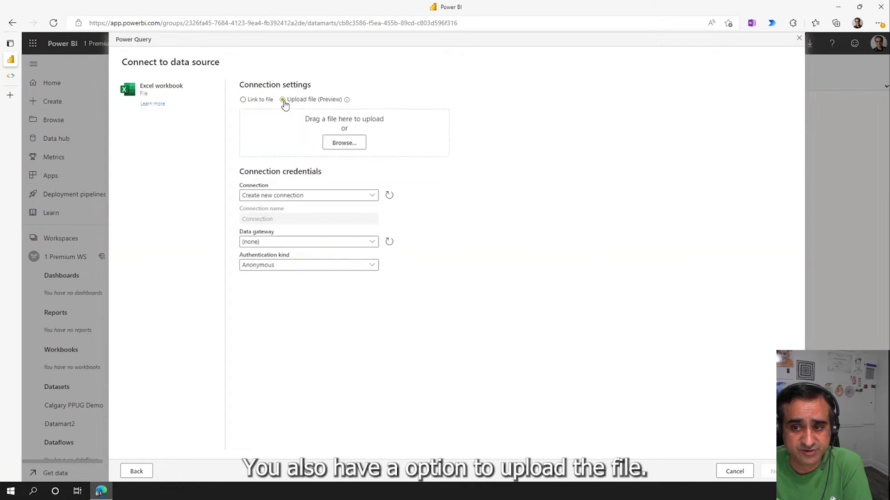
{"action": "left_click", "coordinate": [344, 144]}
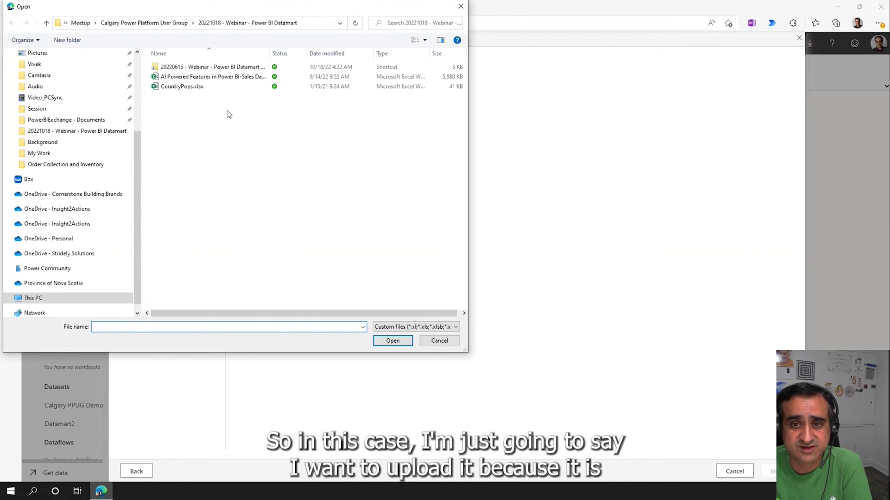
{"action": "double_click", "coordinate": [192, 78]}
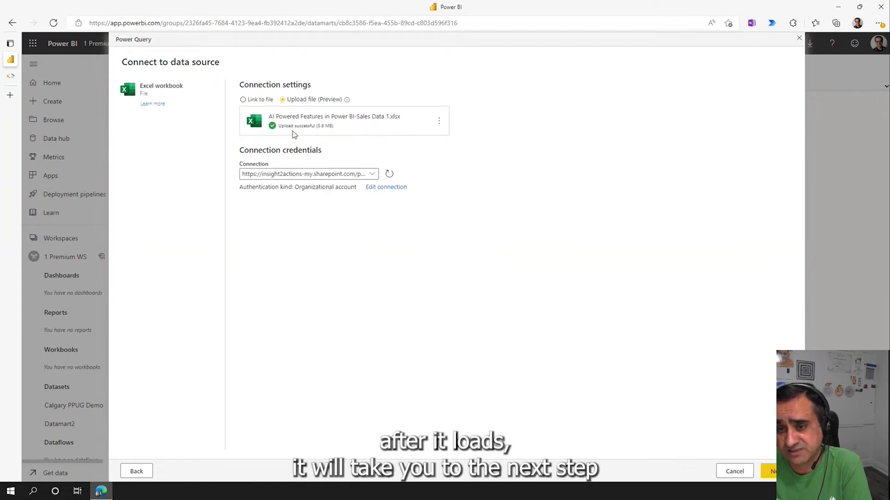
{"action": "left_click", "coordinate": [769, 471]}
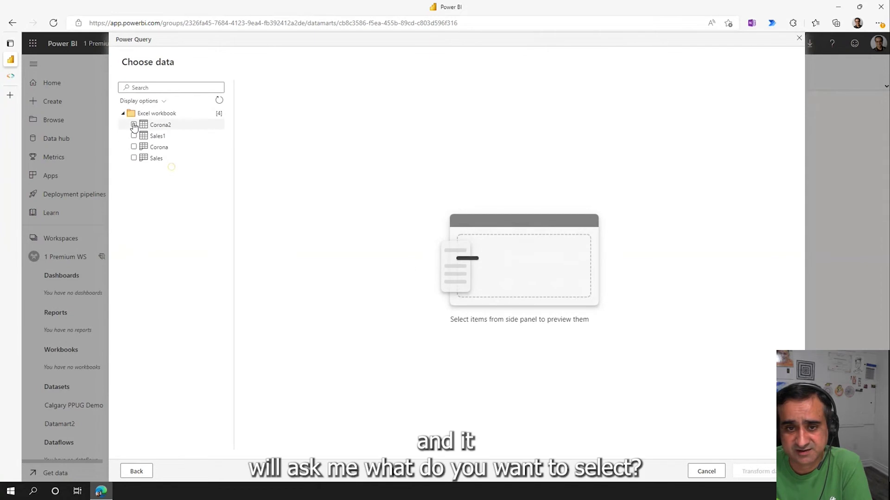
Load the Corona2 and Sales1 tables into the datamart through Power Query and save them
{"action": "left_click", "coordinate": [134, 125]}
{"action": "left_click", "coordinate": [134, 135]}
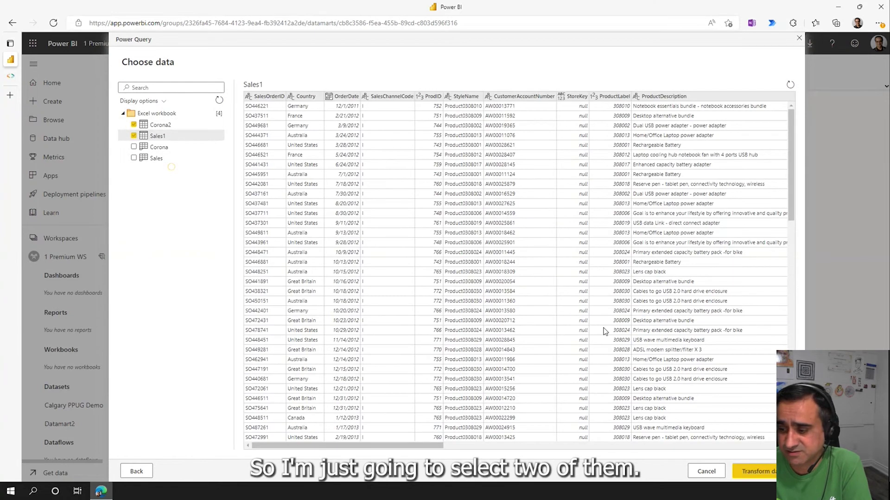
{"action": "left_click", "coordinate": [754, 471]}
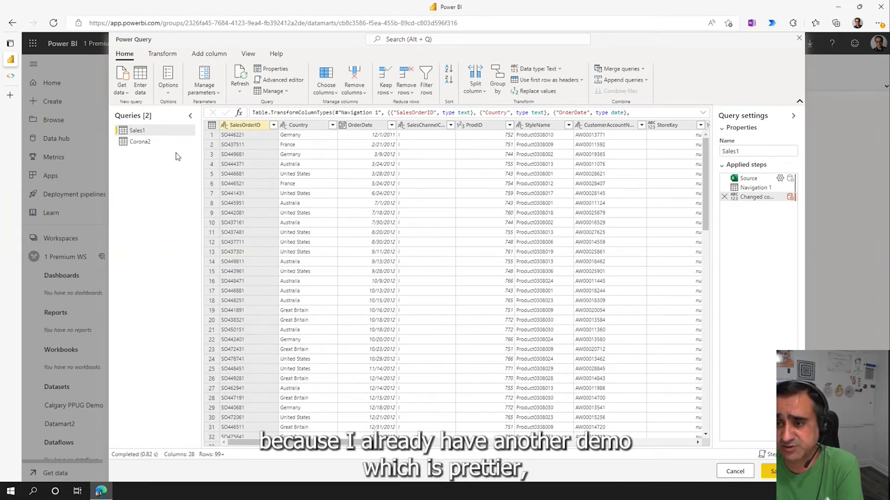
{"action": "left_click", "coordinate": [772, 472]}
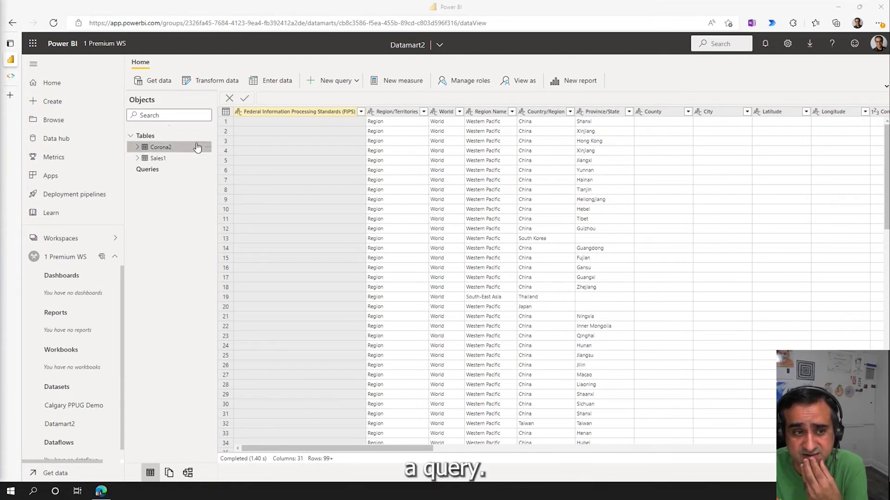
Add a second Excel workbook source to the datamart by uploading CountryPops.xlsx
{"action": "left_click", "coordinate": [158, 82]}
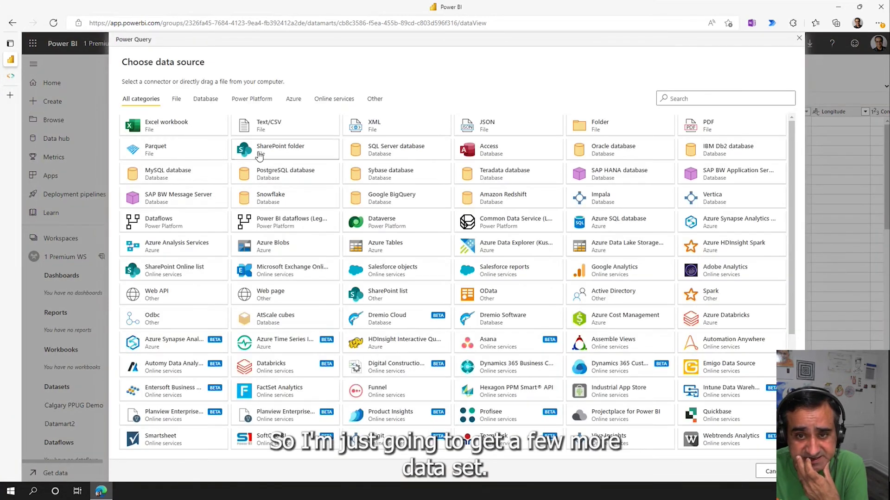
{"action": "left_click", "coordinate": [200, 136]}
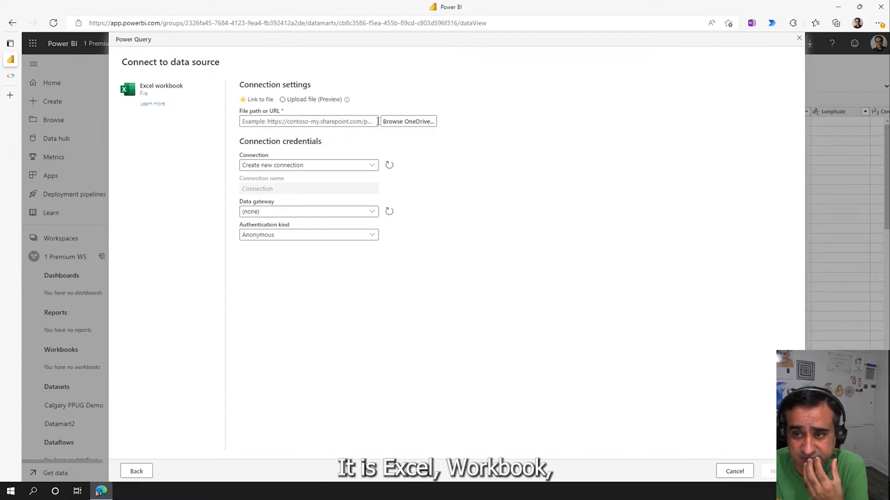
{"action": "left_click", "coordinate": [319, 101]}
{"action": "left_click", "coordinate": [335, 137]}
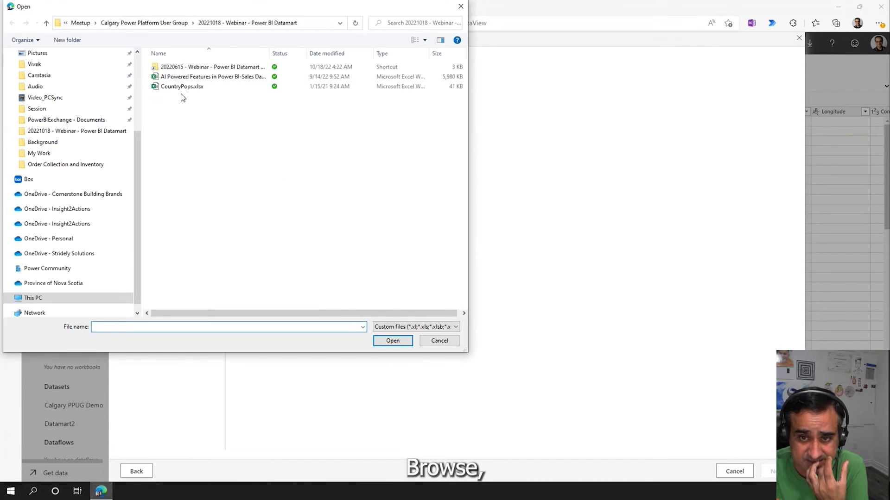
{"action": "left_click", "coordinate": [181, 89]}
{"action": "left_click", "coordinate": [391, 341]}
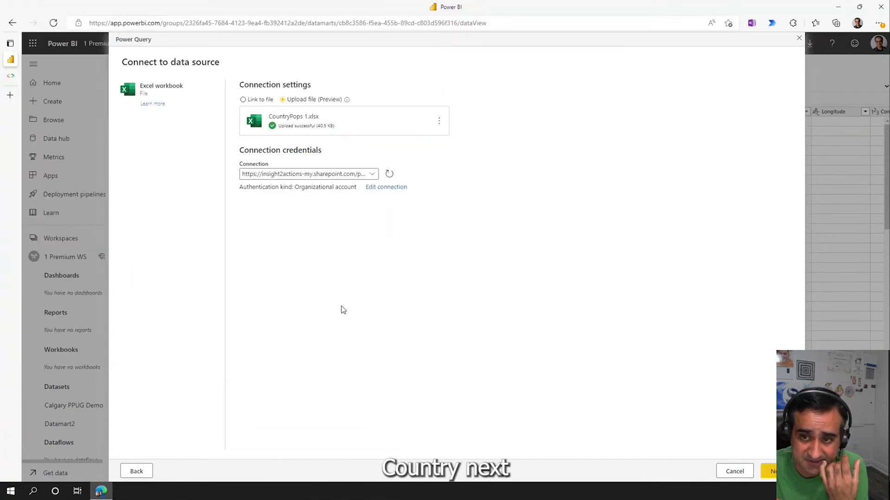
{"action": "left_click", "coordinate": [768, 471]}
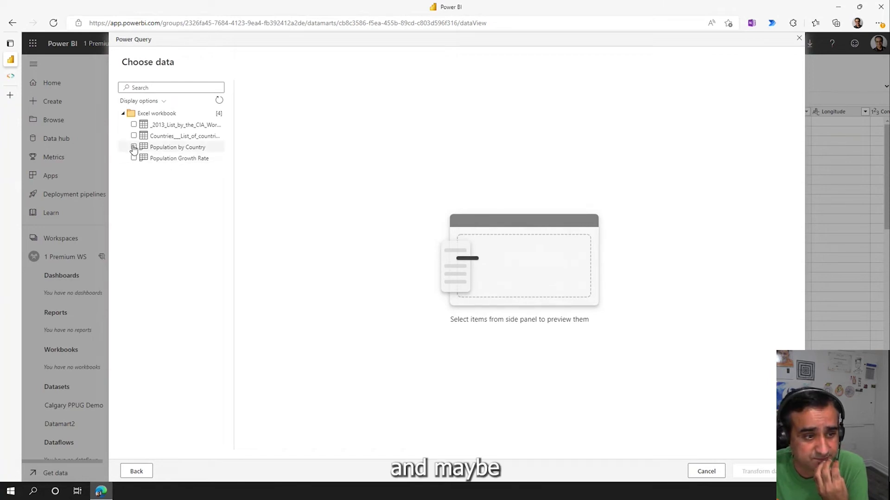
Load the Population by Country and Countries___List_of_countries_by_population tables into the datamart and save them
{"action": "left_click", "coordinate": [133, 148]}
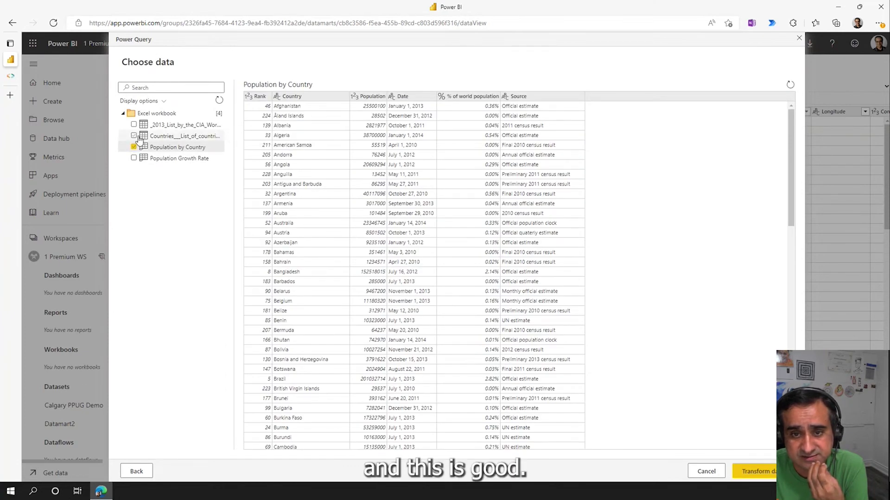
{"action": "left_click", "coordinate": [149, 137]}
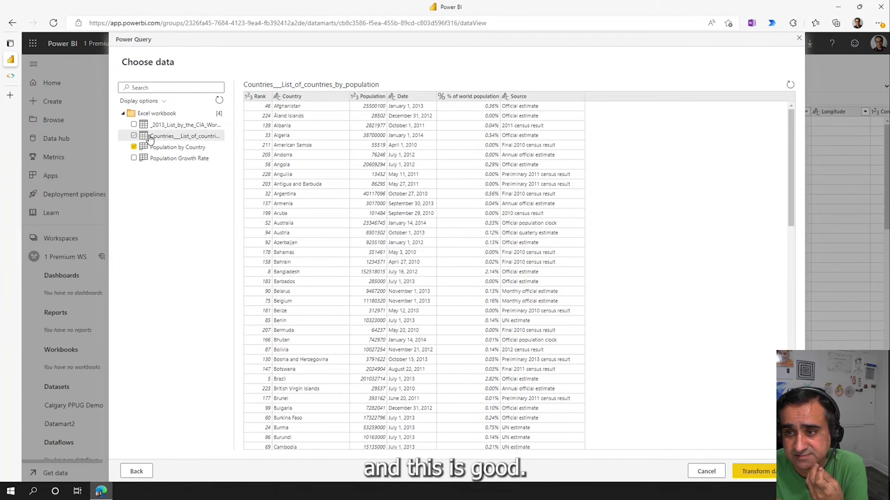
{"action": "left_click", "coordinate": [133, 136]}
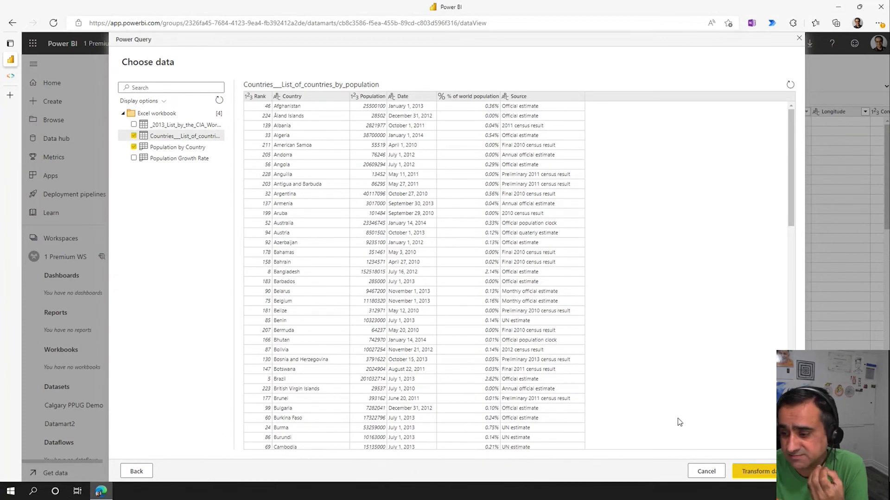
{"action": "left_click", "coordinate": [749, 471]}
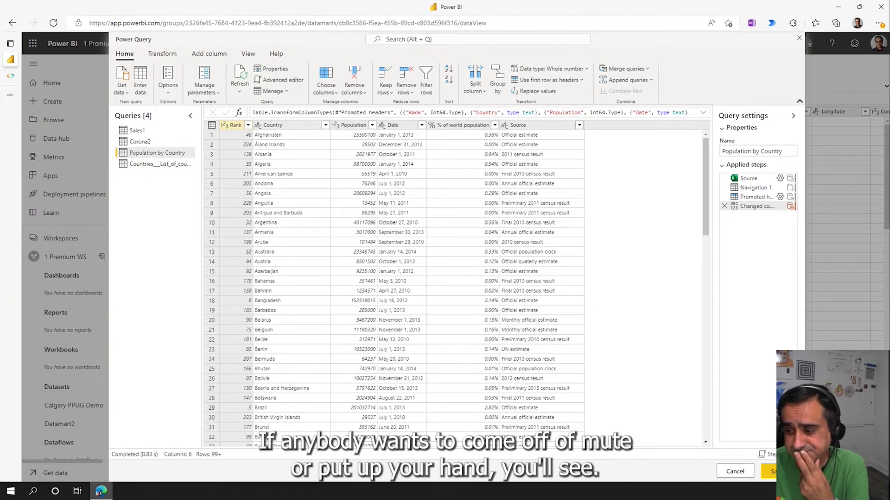
{"action": "left_click", "coordinate": [770, 471]}
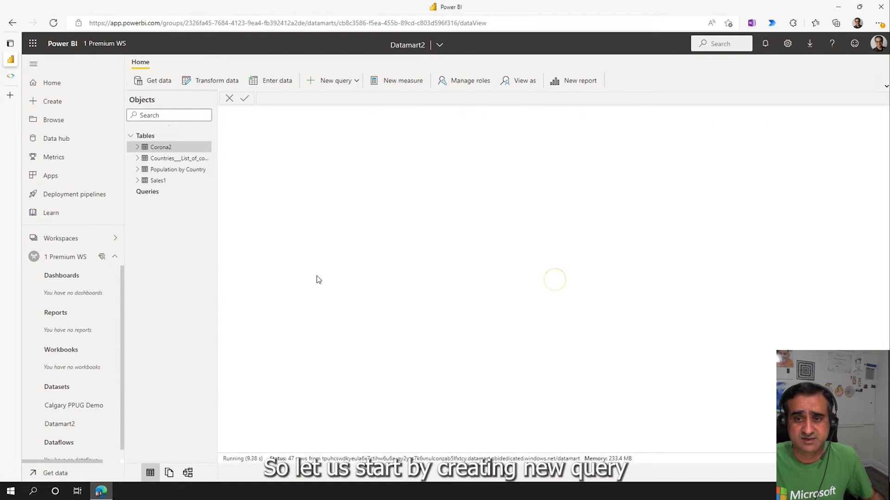
Create a new SQL query in the datamart and begin it with the line "select Top 10*"
{"action": "left_click", "coordinate": [356, 82]}
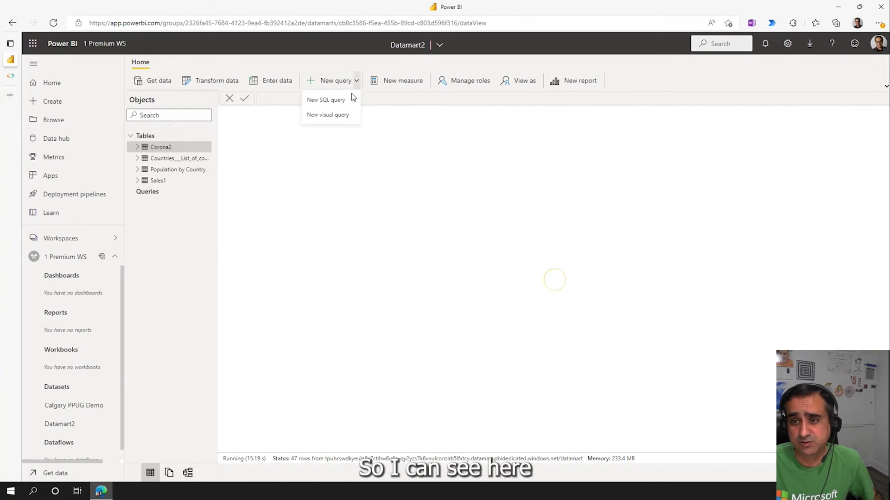
{"action": "left_click", "coordinate": [326, 100]}
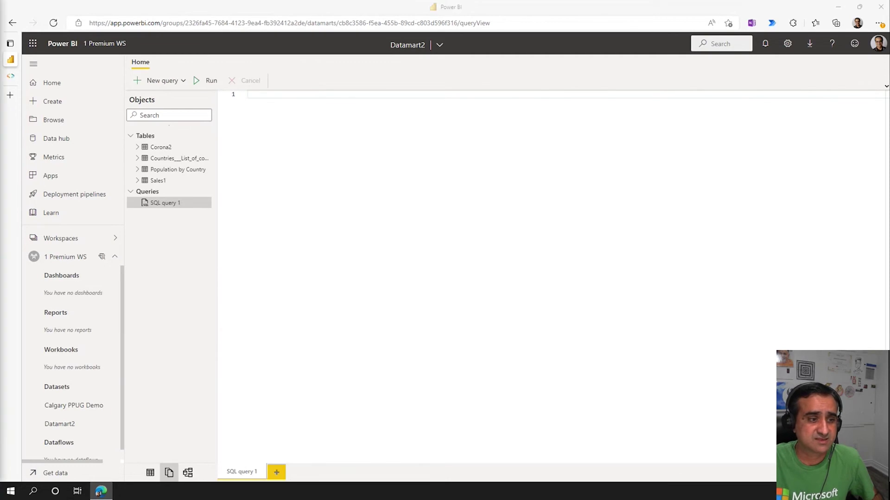
{"action": "left_click", "coordinate": [271, 94]}
{"action": "type", "text": "s"}
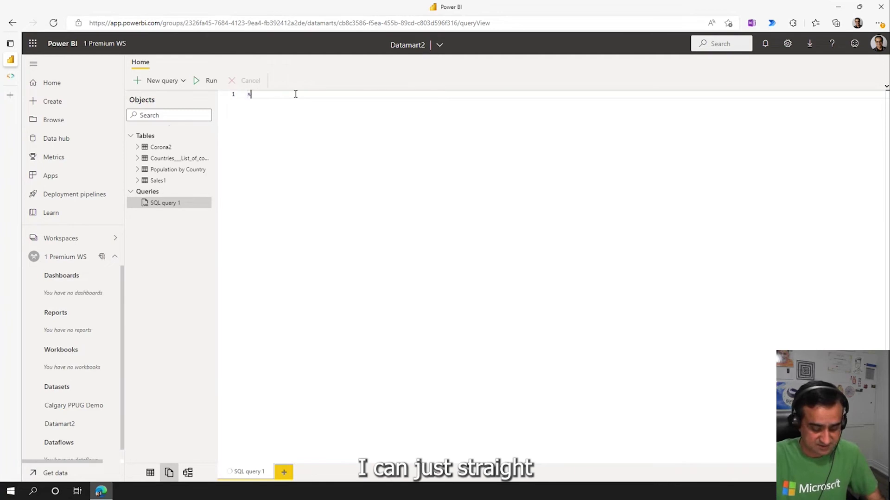
{"action": "type", "text": "elect"}
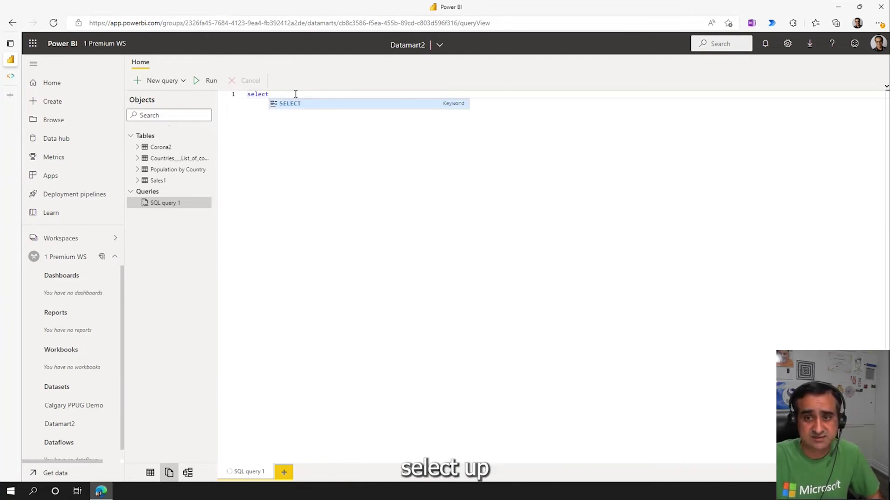
{"action": "type", "text": " Top"}
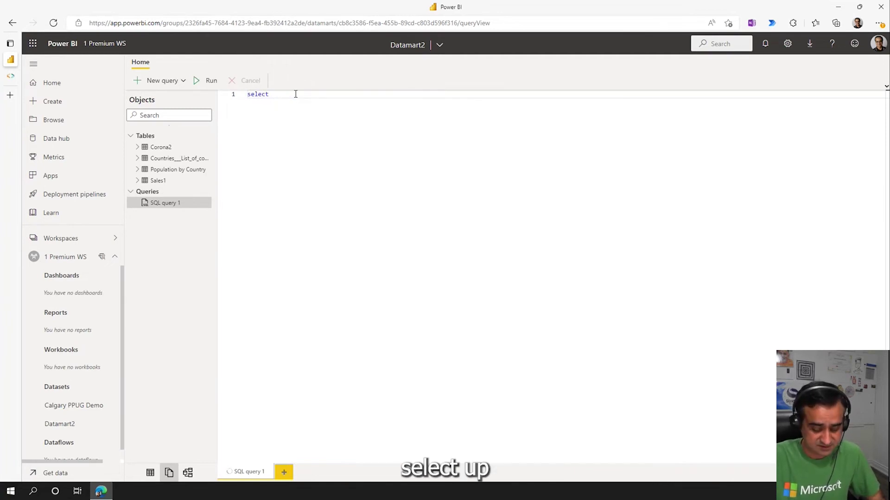
{"action": "type", "text": " 1"}
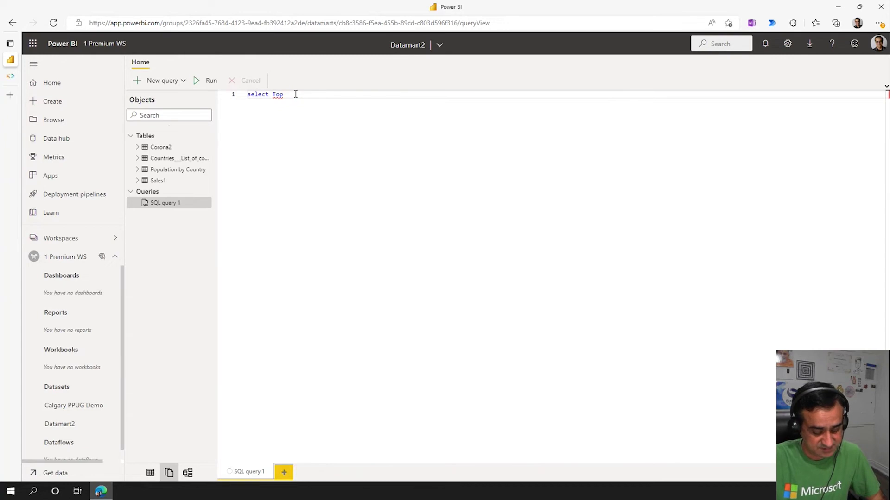
{"action": "type", "text": "0"}
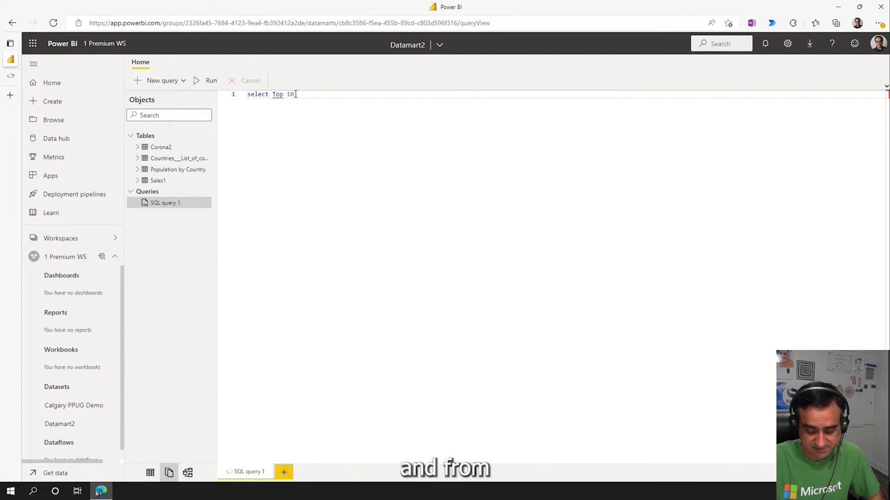
{"action": "key", "text": "Home"}
{"action": "type", "text": "*"}
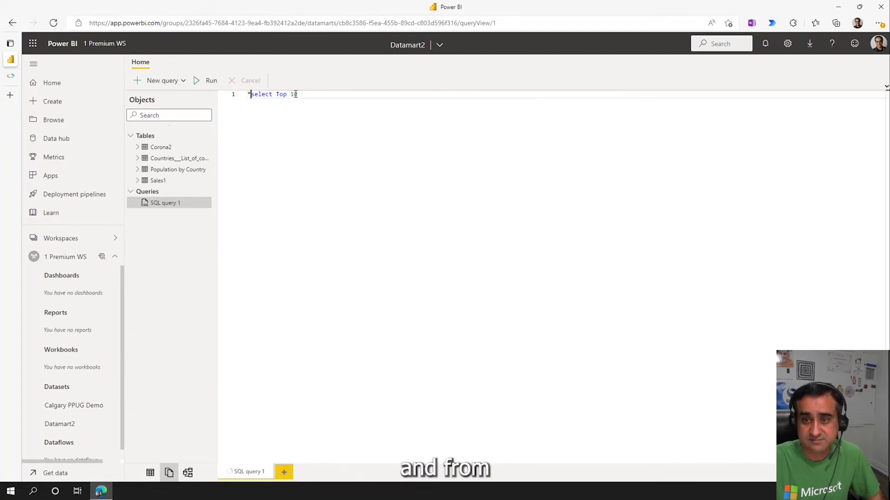
{"action": "key", "text": "BackSpace"}
{"action": "key", "text": "End"}
{"action": "type", "text": "*"}
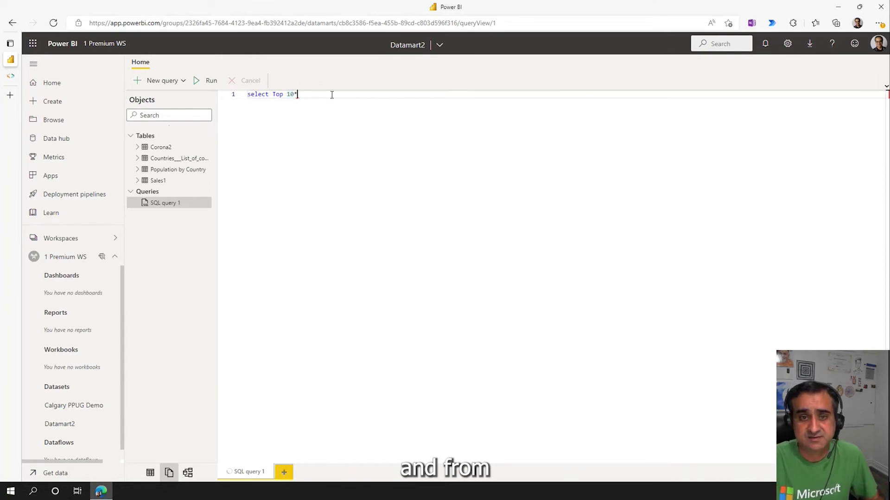
Add a from clause to the SQL query that reads from the table Countries___List_of_countries_by_population
{"action": "key", "text": "Return"}
{"action": "type", "text": "from"}
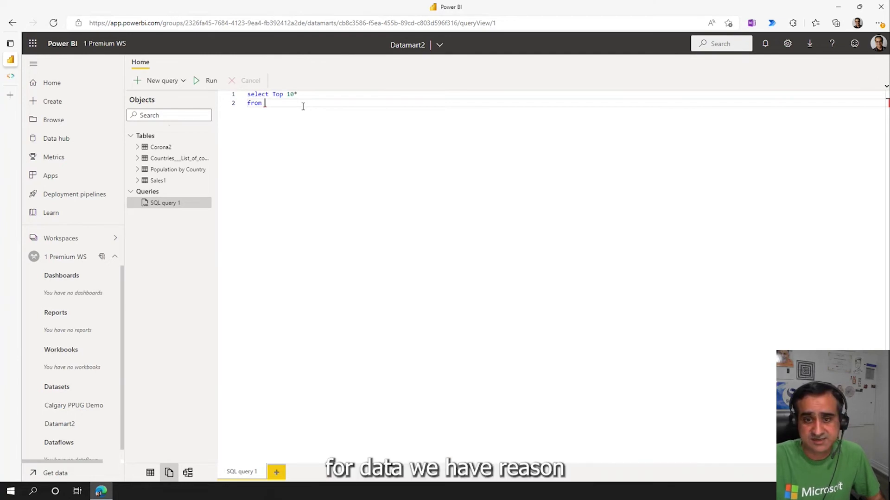
{"action": "type", "text": "c"}
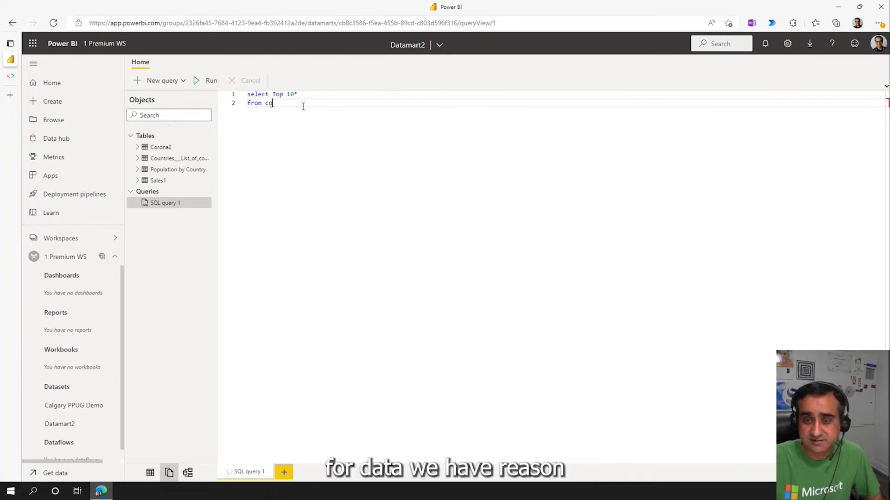
{"action": "key", "text": "BackSpace"}
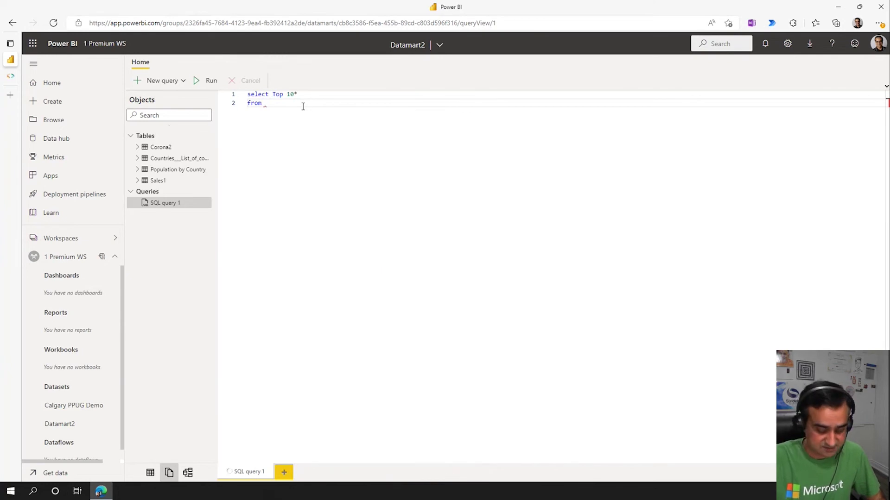
{"action": "type", "text": "Co"}
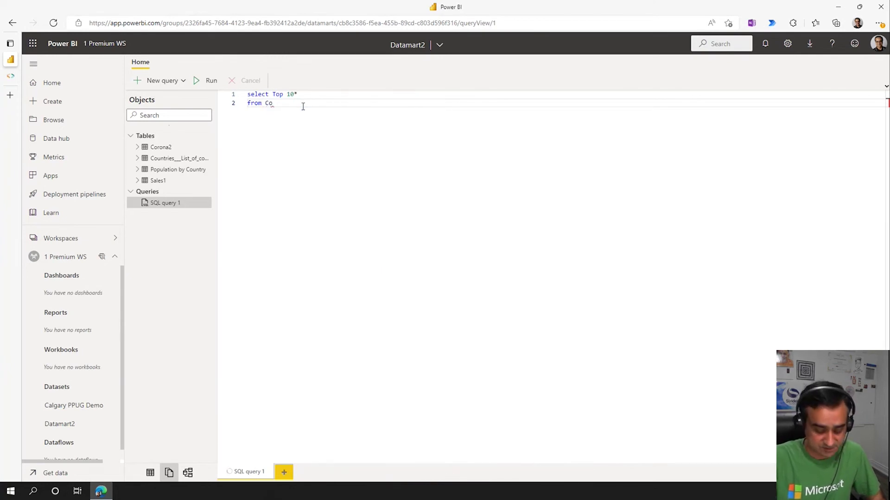
{"action": "type", "text": "untry"}
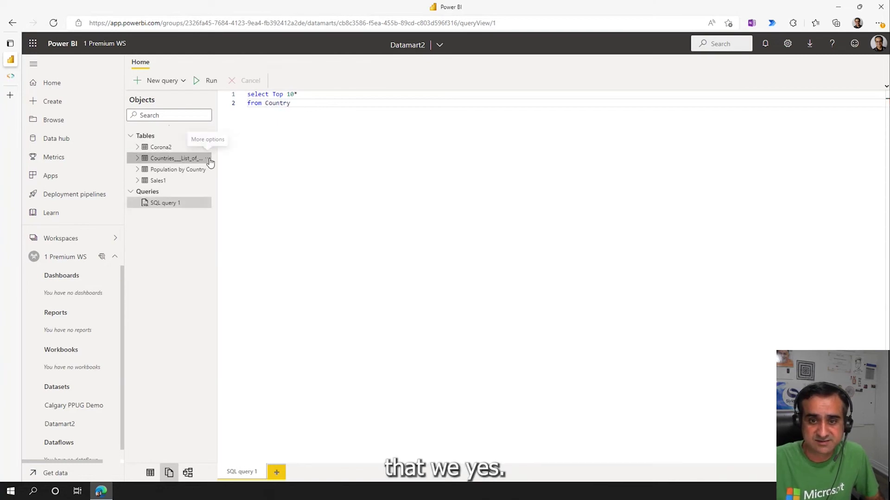
{"action": "double_click", "coordinate": [181, 159]}
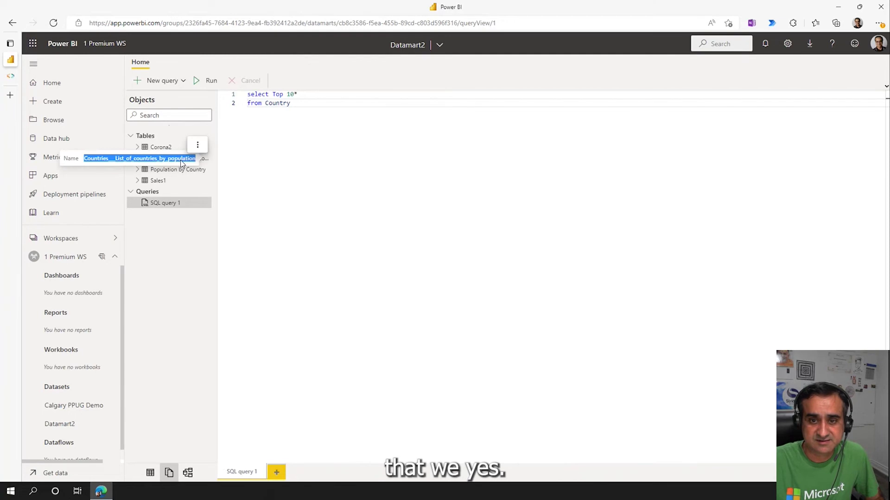
{"action": "double_click", "coordinate": [266, 106]}
{"action": "type", "text": "Countries___List_of_countries_by_population"}
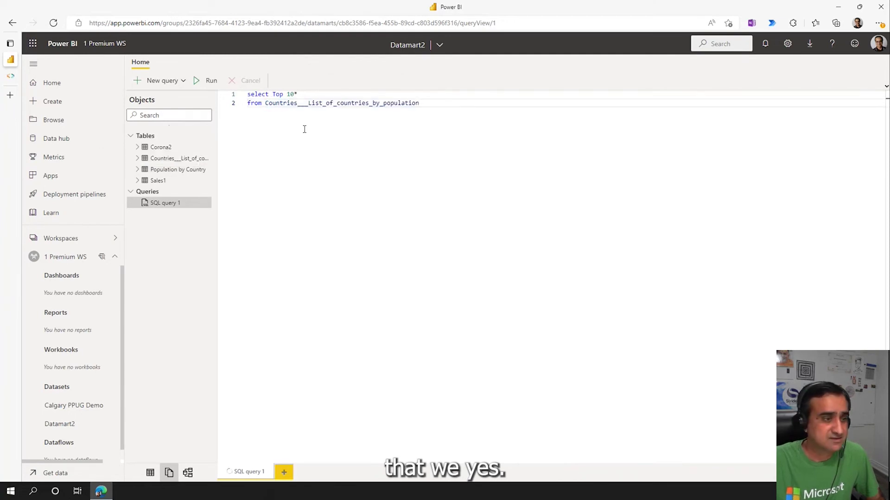
Add the condition "Where Country = 'Canada';" to the SQL query and run it
{"action": "key", "text": "Return"}
{"action": "type", "text": "Where "}
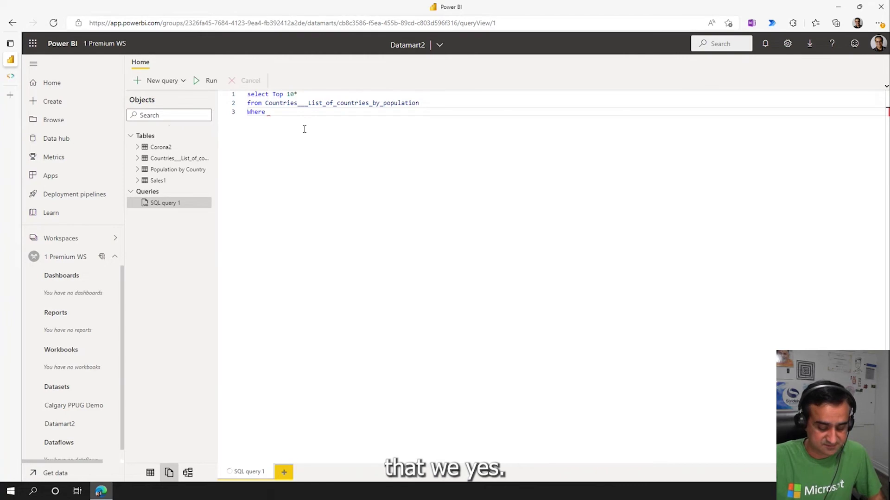
{"action": "type", "text": "Country"}
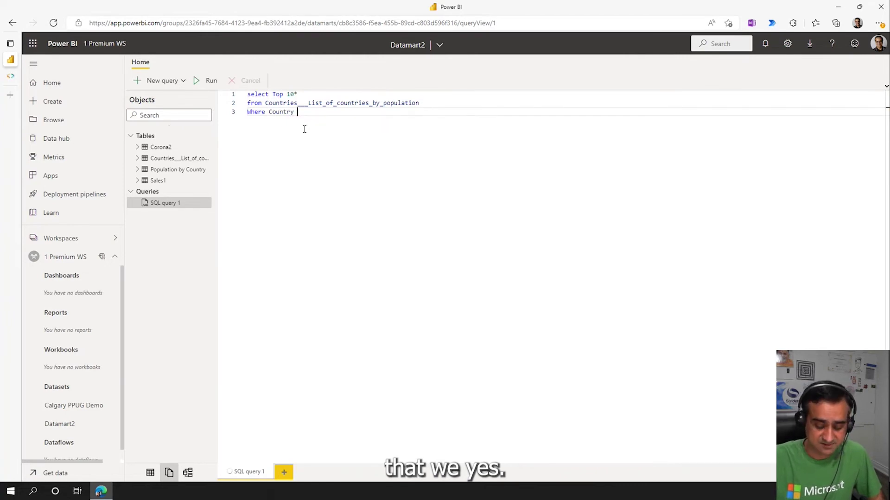
{"action": "type", "text": " ="}
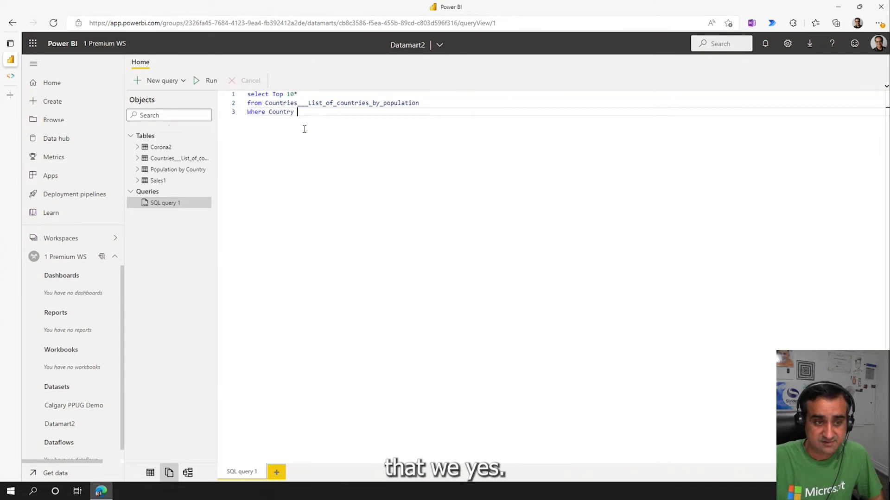
{"action": "type", "text": " Canada"}
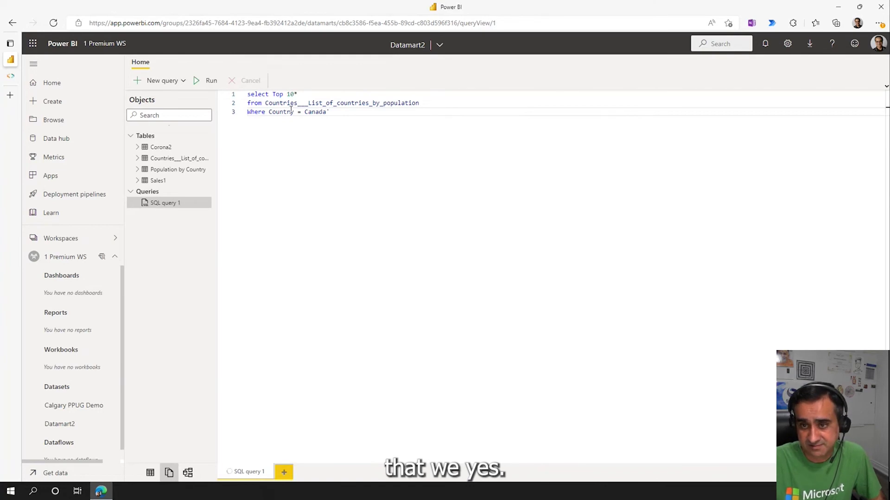
{"action": "left_click", "coordinate": [305, 111]}
{"action": "type", "text": "'"}
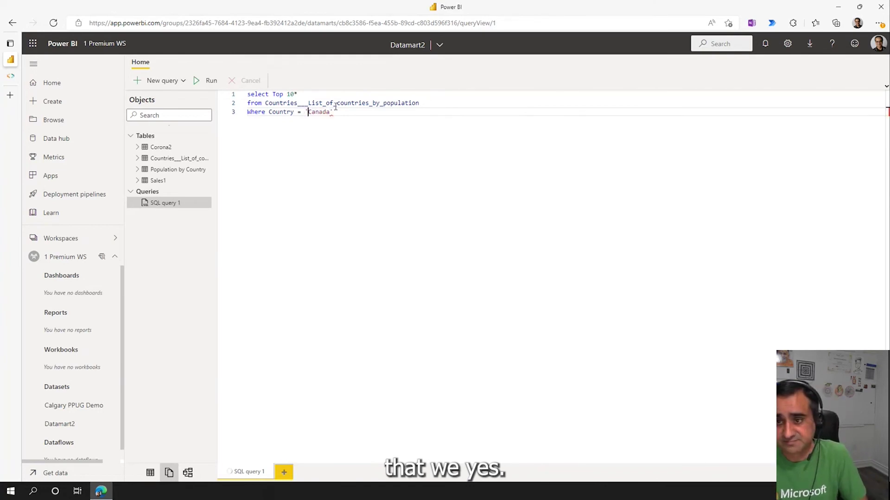
{"action": "type", "text": ";"}
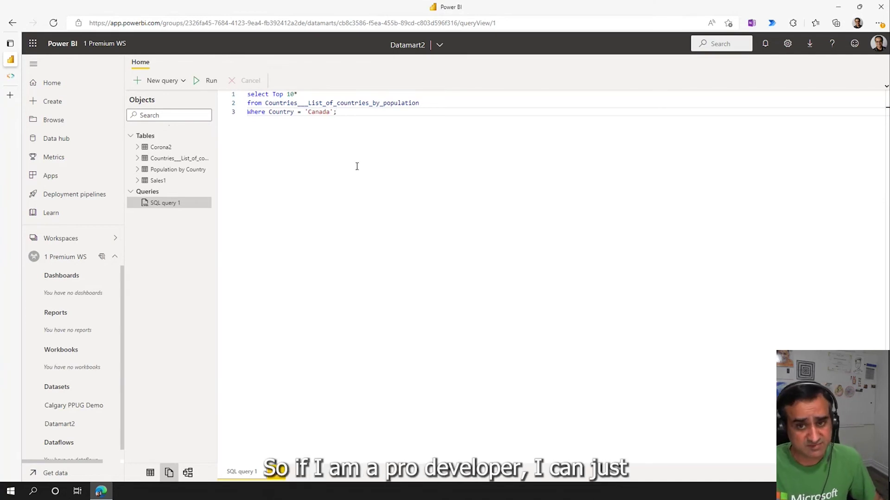
{"action": "left_click", "coordinate": [207, 82]}
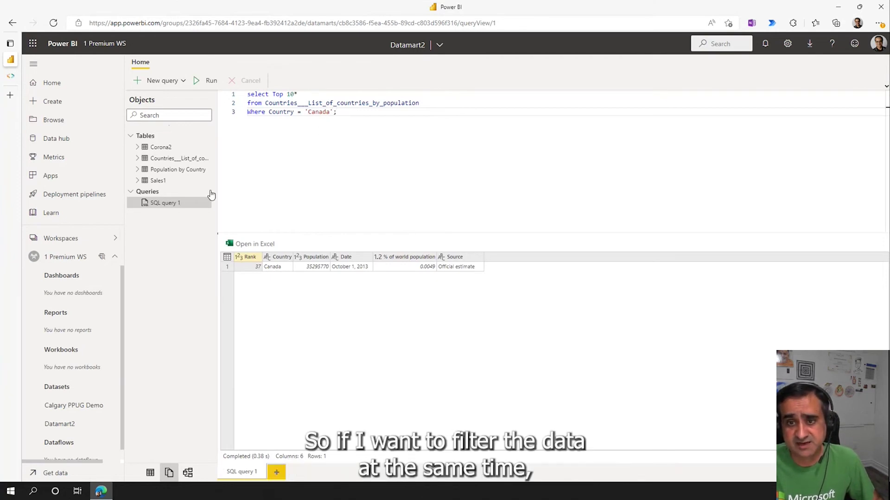
{"action": "left_click", "coordinate": [208, 87]}
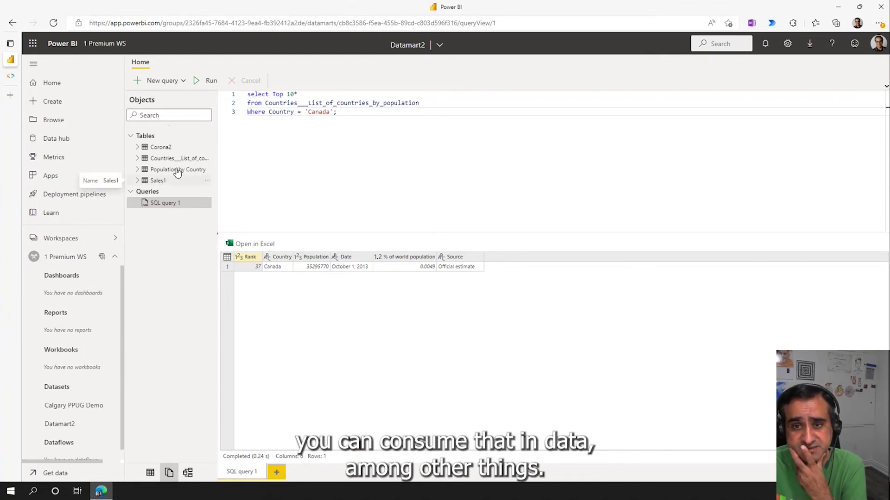
Create a new visual query and add the Countries___List_of_countries_by_population and Population by Country tables to its canvas
{"action": "left_click", "coordinate": [183, 82]}
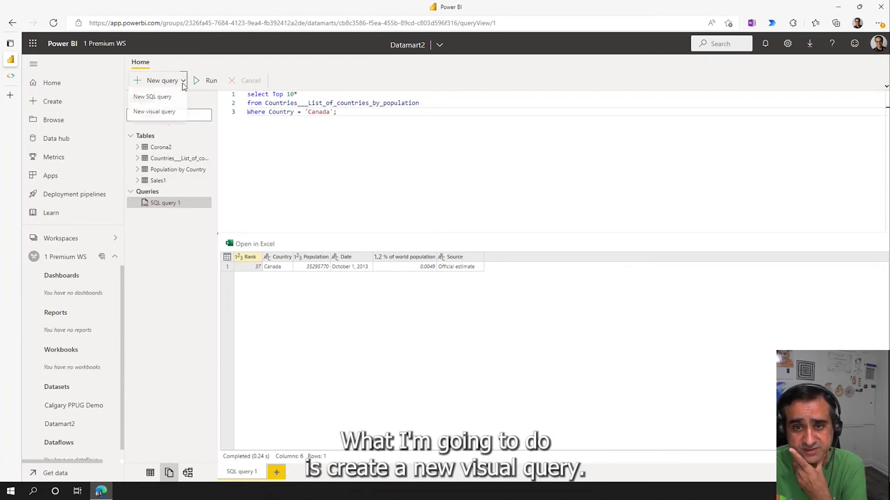
{"action": "left_click", "coordinate": [154, 114]}
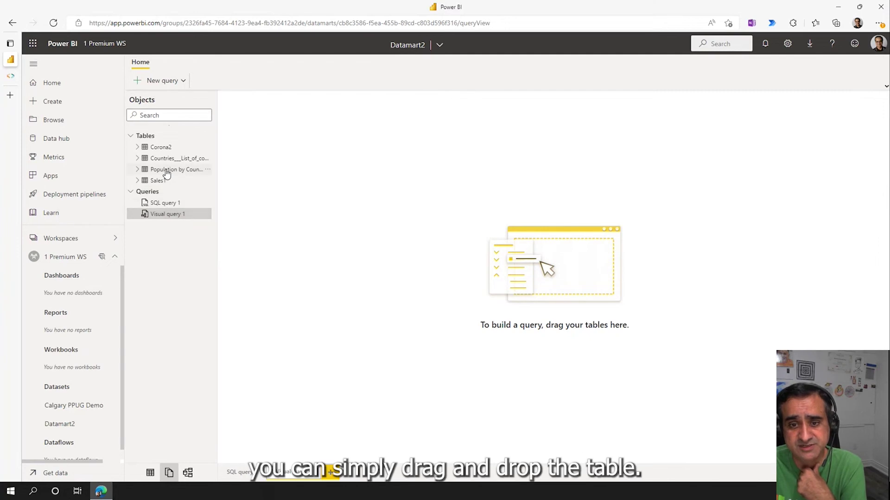
{"action": "left_click_drag", "start_coordinate": [179, 162], "coordinate": [283, 164]}
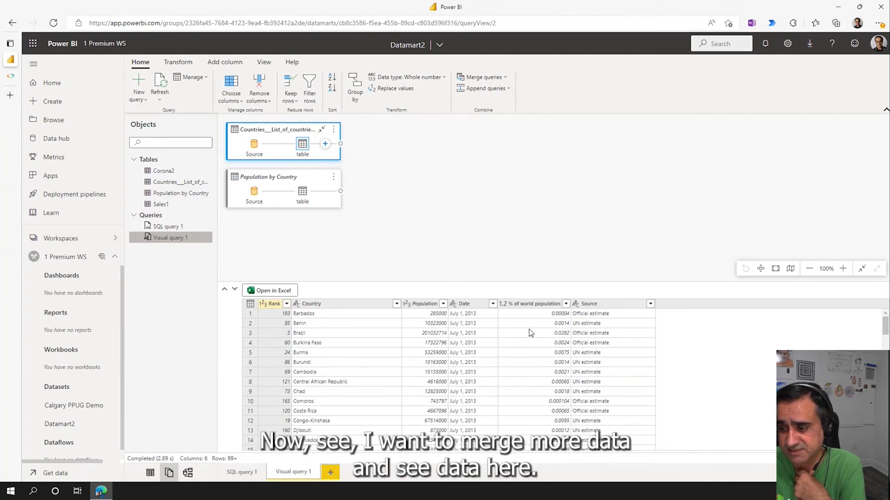
Merge Countries___List_of_countries_by_population with Population by Country using a left outer join on the Country columns
{"action": "right_click", "coordinate": [341, 145]}
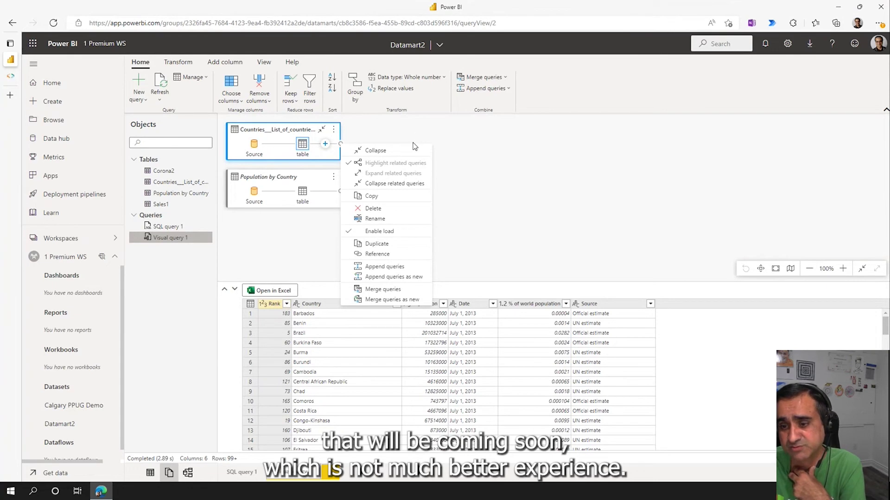
{"action": "left_click", "coordinate": [392, 289]}
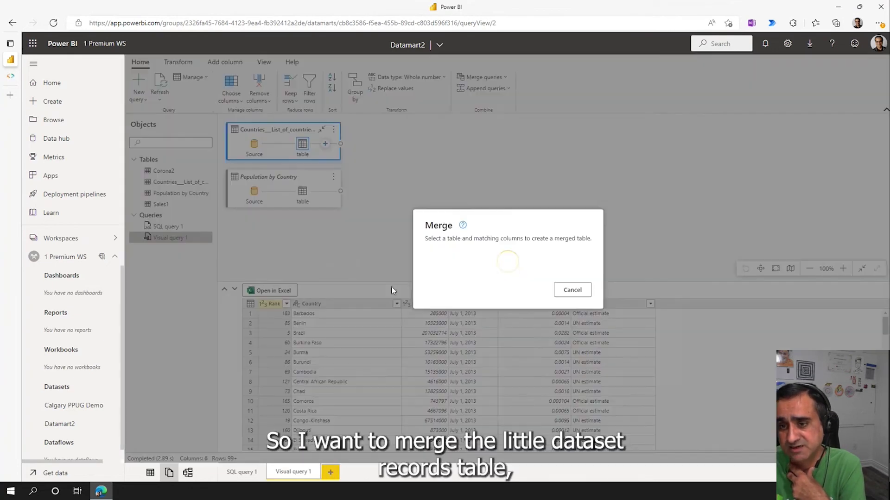
{"action": "left_click", "coordinate": [416, 230]}
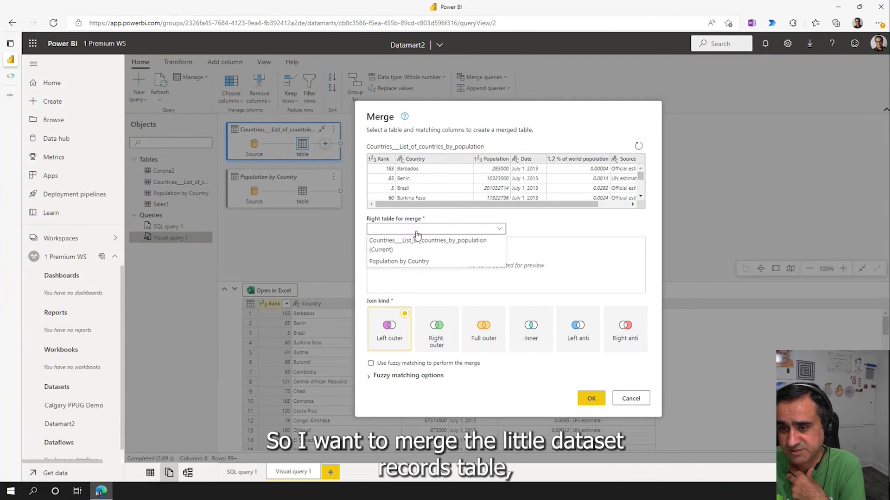
{"action": "left_click", "coordinate": [410, 262]}
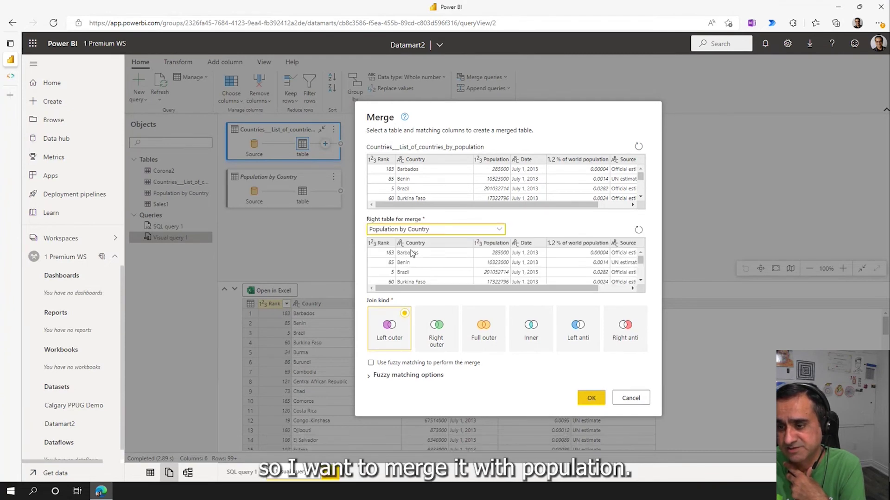
{"action": "left_click", "coordinate": [413, 249]}
{"action": "left_click", "coordinate": [424, 163]}
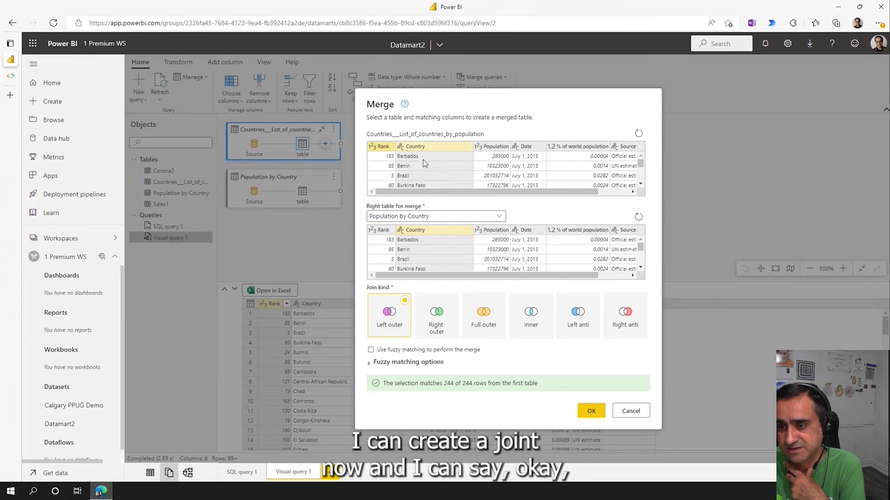
{"action": "left_click", "coordinate": [593, 414]}
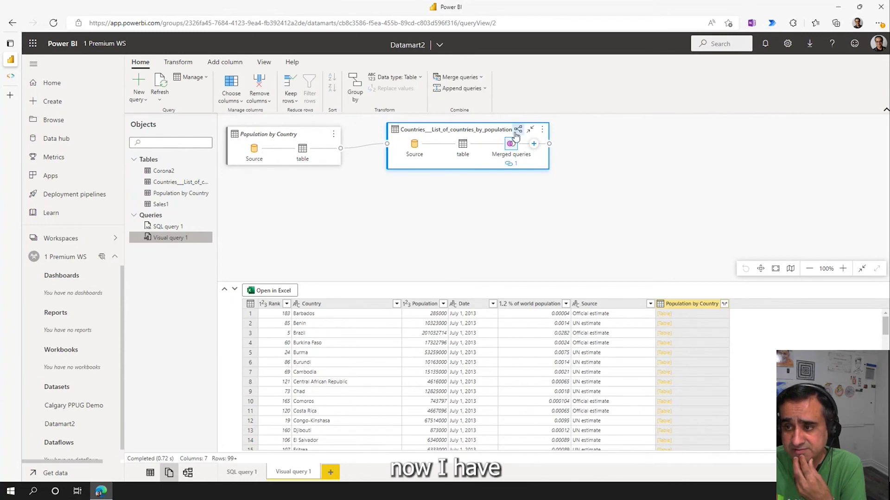
Expand the merged Population by Country column to include only Rank, Country, Population and % of world population
{"action": "mouse_move", "coordinate": [508, 149]}
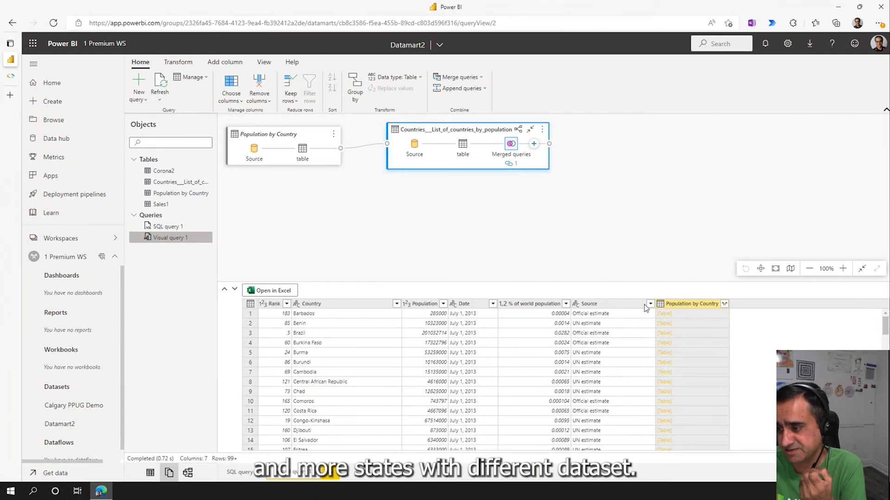
{"action": "left_click", "coordinate": [724, 303]}
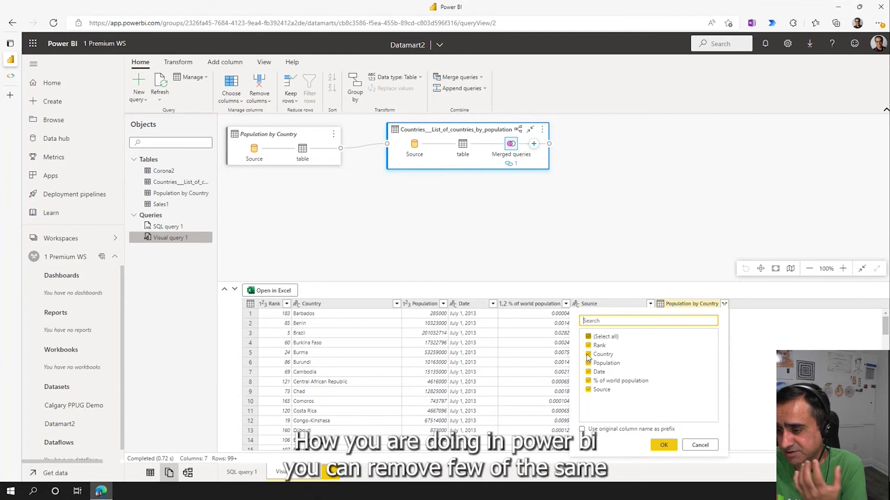
{"action": "left_click", "coordinate": [588, 390]}
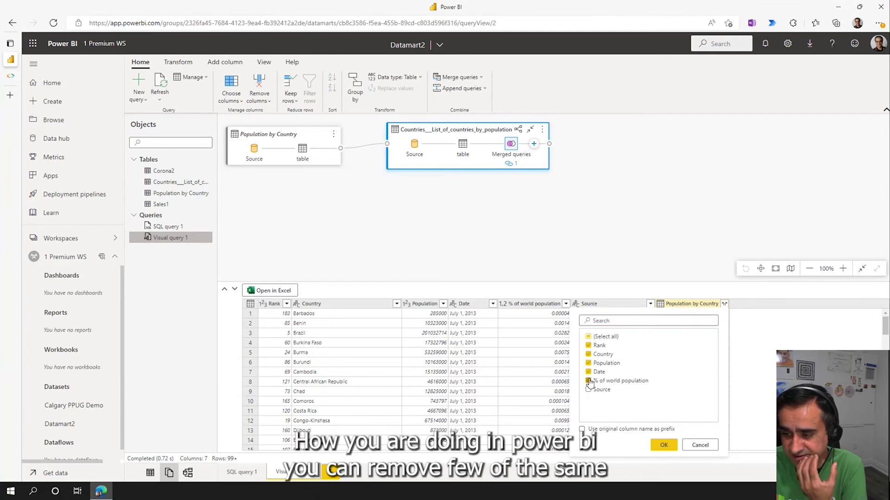
{"action": "left_click", "coordinate": [654, 441]}
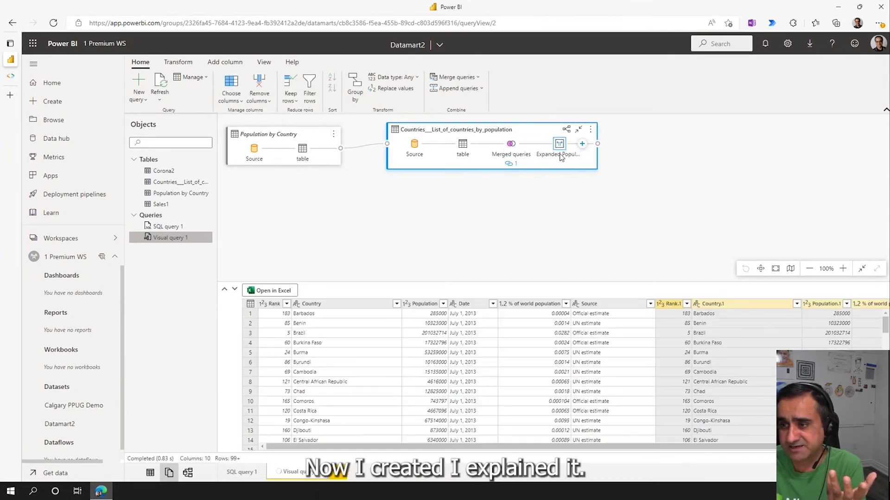
{"action": "mouse_move", "coordinate": [561, 156]}
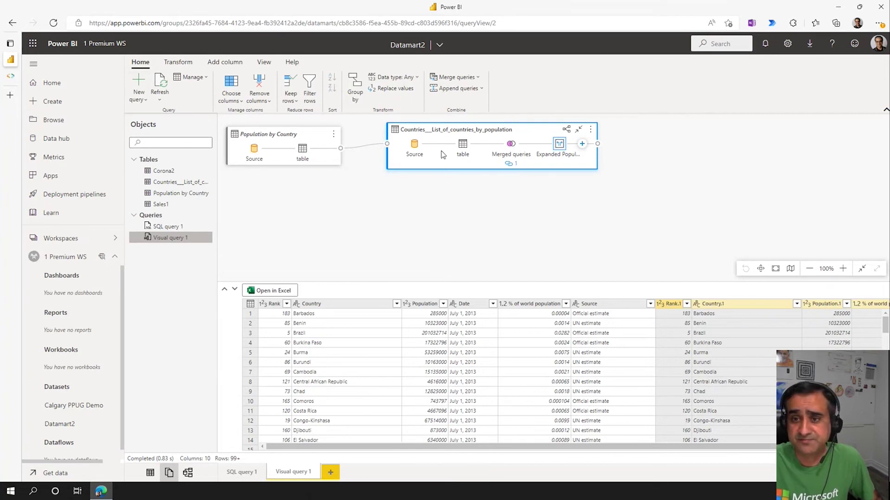
View SQL query 1, return to the 1 Premium WS workspace, and briefly reopen the Datamart2 datamart from there
{"action": "left_click", "coordinate": [168, 226]}
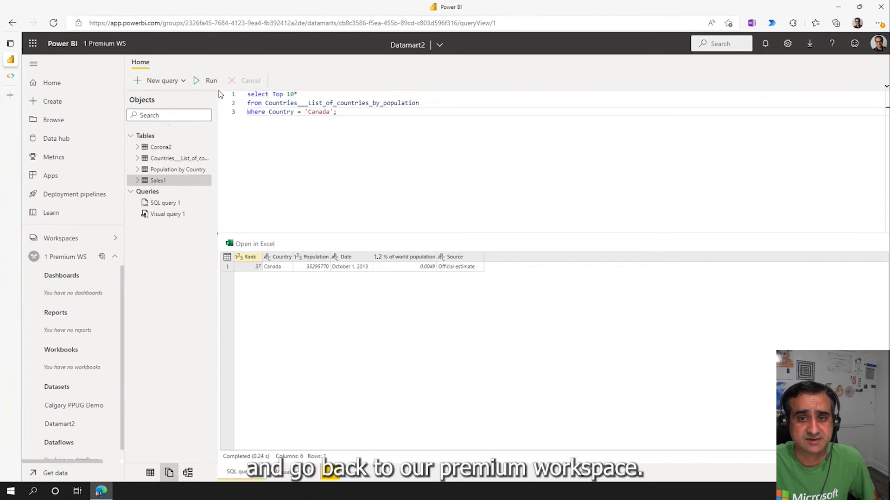
{"action": "left_click", "coordinate": [85, 261]}
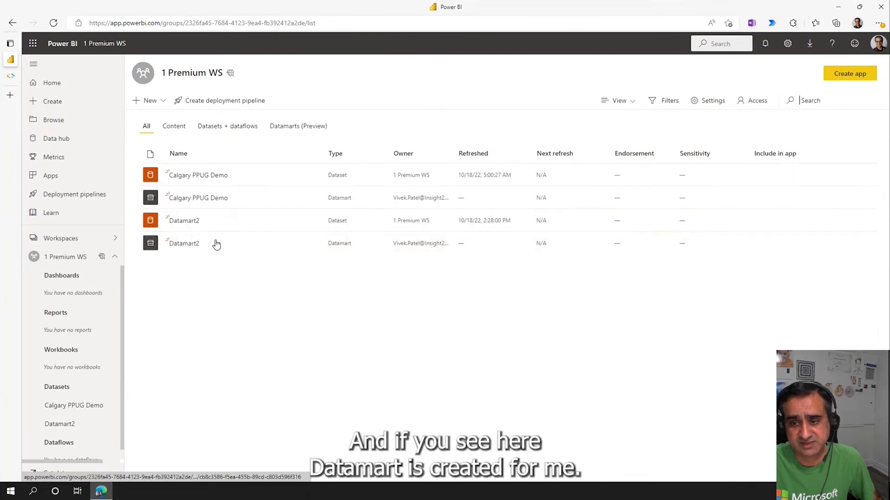
{"action": "left_click", "coordinate": [192, 246]}
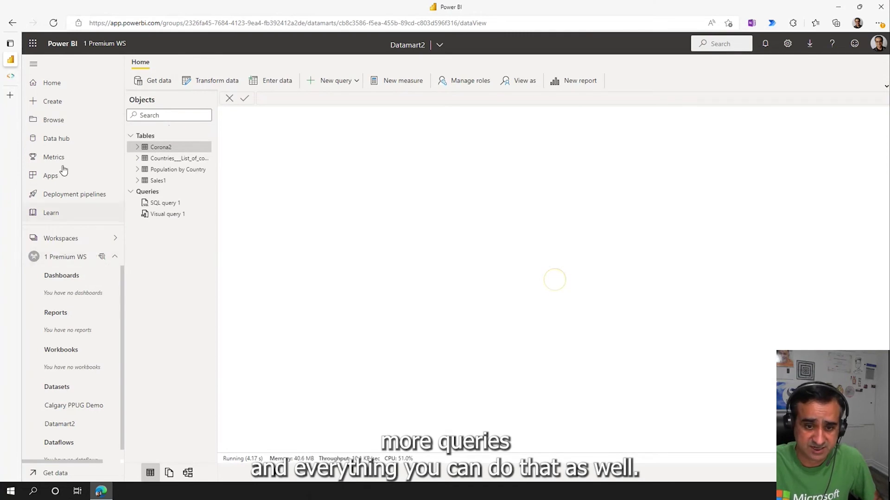
{"action": "left_click", "coordinate": [13, 23]}
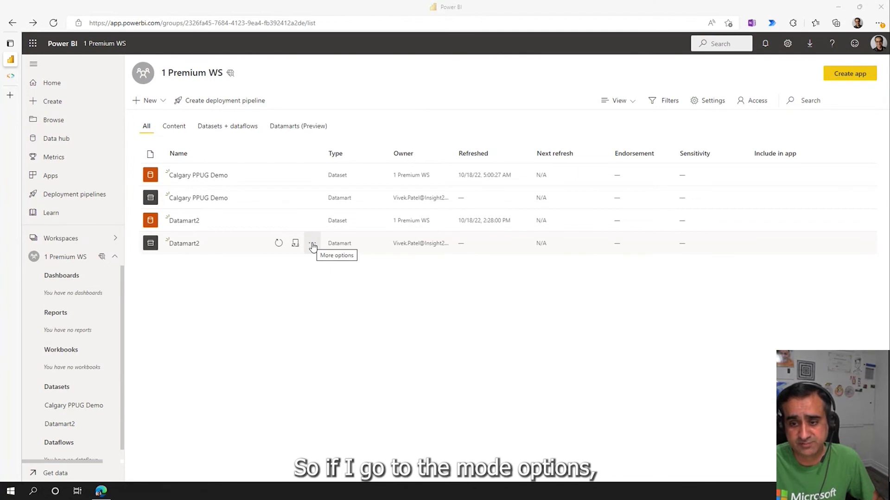
Look through the management options and settings categories of the Datamart2 datamart and return to the workspace
{"action": "left_click", "coordinate": [313, 246]}
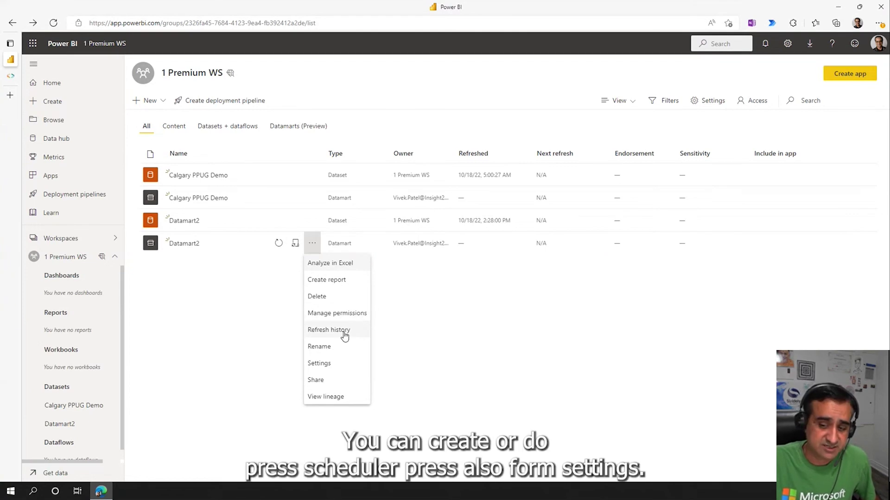
{"action": "left_click", "coordinate": [327, 367]}
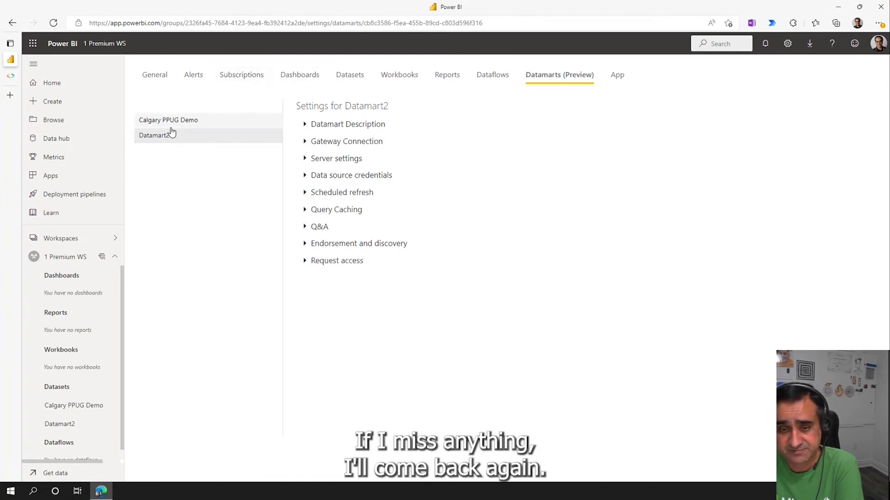
{"action": "left_click", "coordinate": [60, 258]}
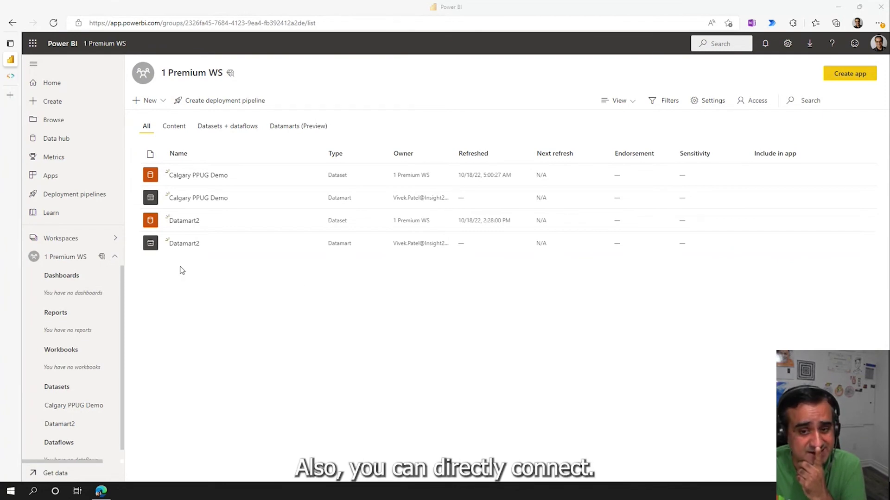
Copy the connection string from the Datamart2 datamart's server settings and return to the 1 Premium WS workspace
{"action": "left_click", "coordinate": [312, 246]}
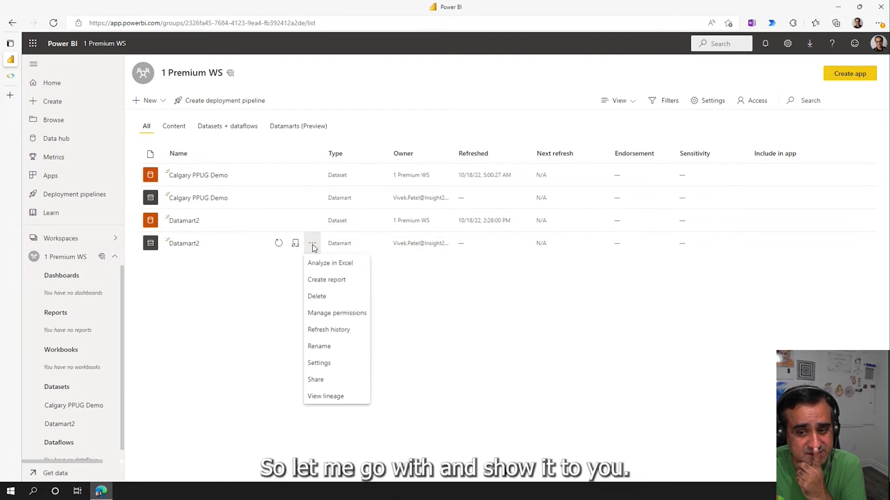
{"action": "left_click", "coordinate": [329, 369]}
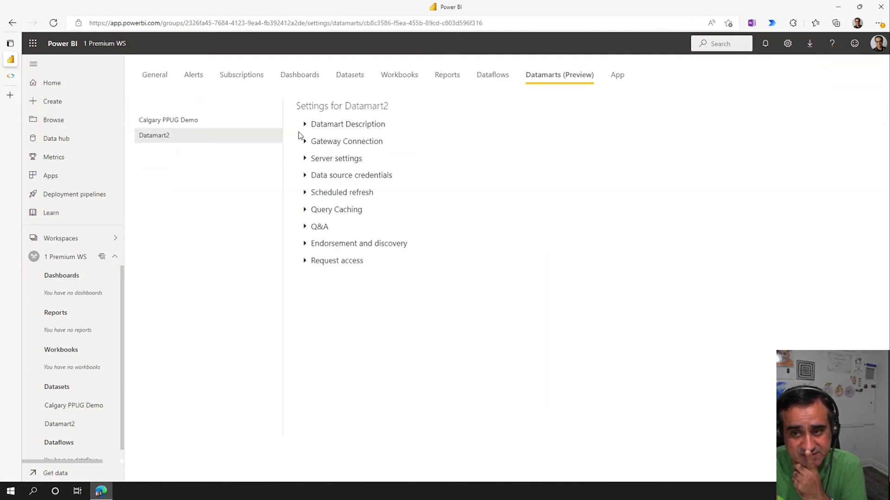
{"action": "left_click", "coordinate": [304, 158]}
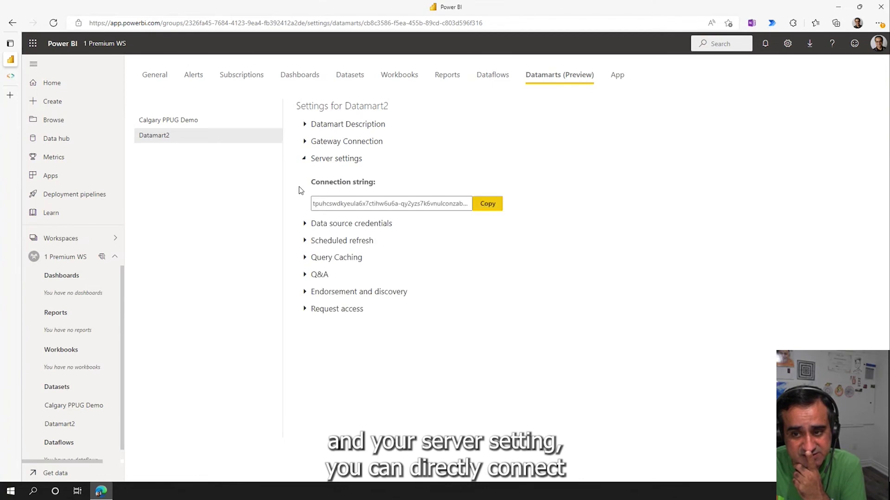
{"action": "left_click", "coordinate": [490, 204]}
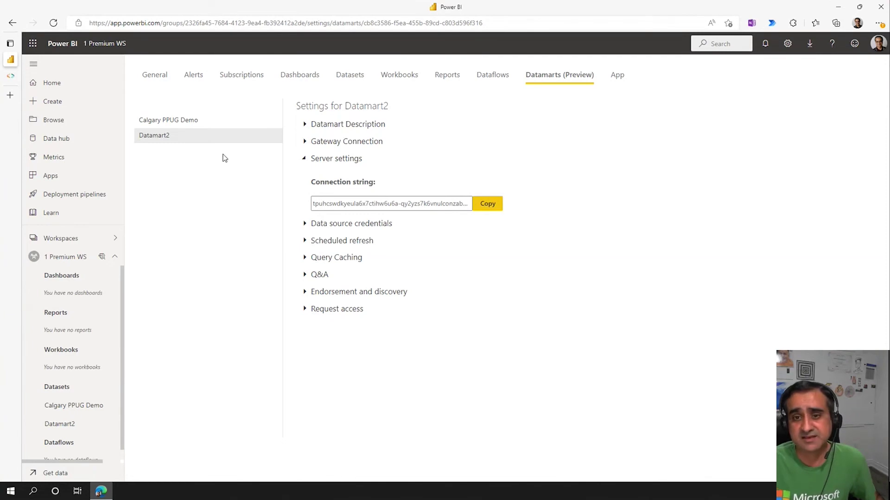
{"action": "left_click", "coordinate": [68, 258]}
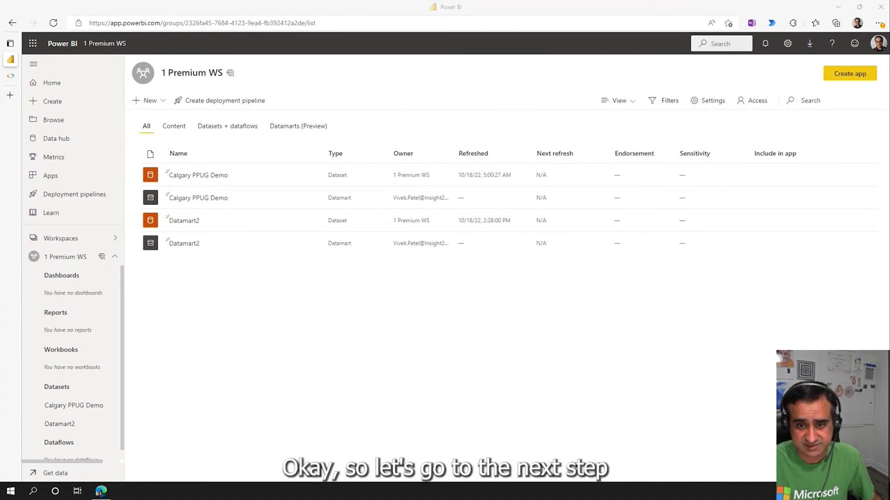
{"action": "key", "text": "alt+Tab"}
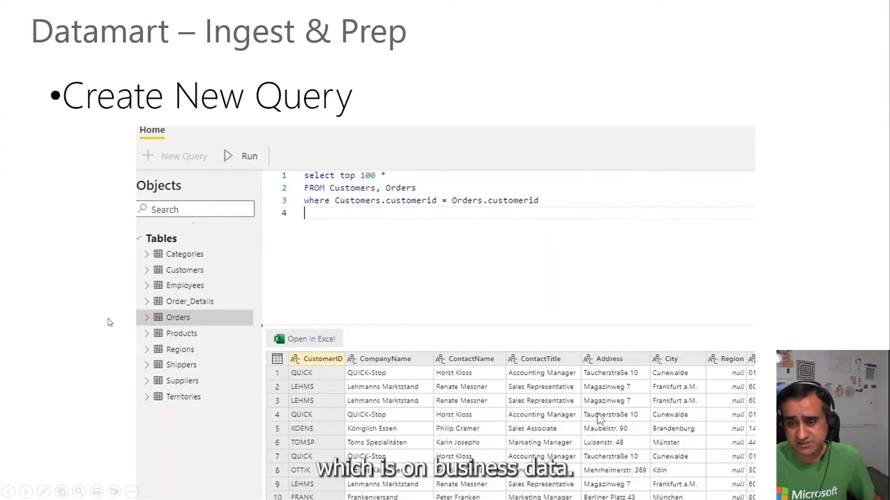
{"action": "key", "text": "Right"}
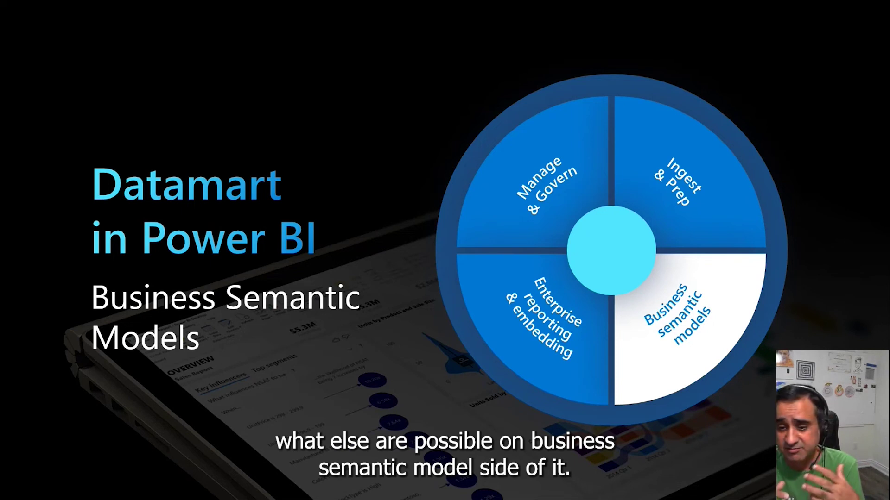
{"action": "key", "text": "Right"}
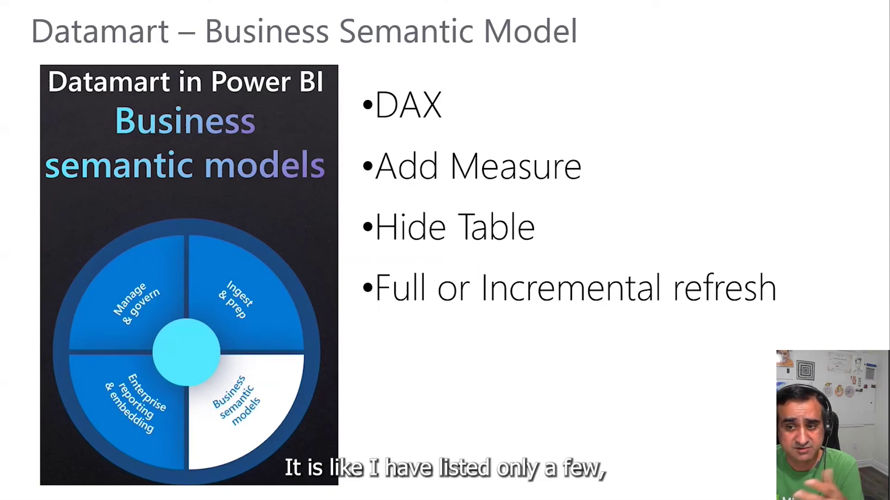
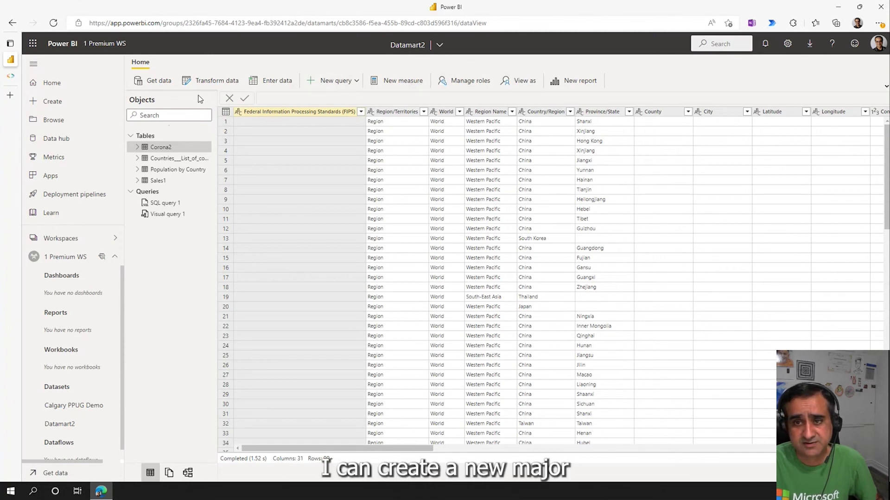
Create a new measure in Datamart2 and begin its formula with "Sum of sales amount = SUM("
{"action": "left_click", "coordinate": [397, 82]}
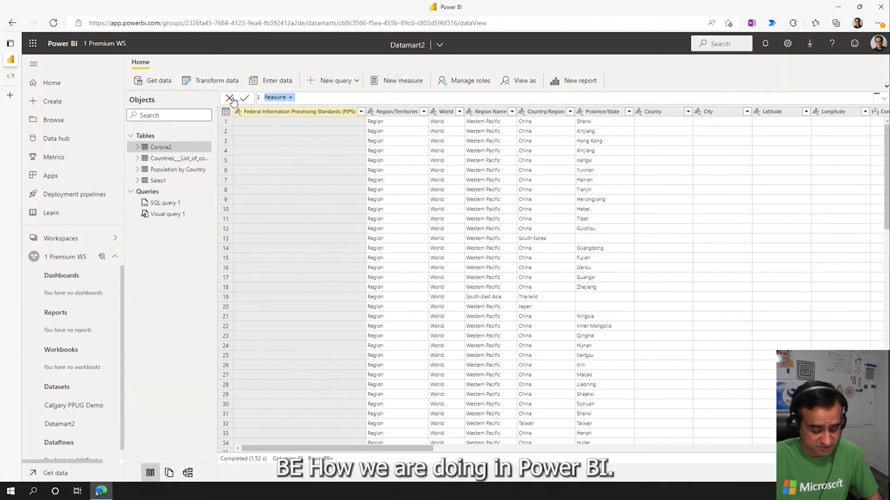
{"action": "type", "text": "count"}
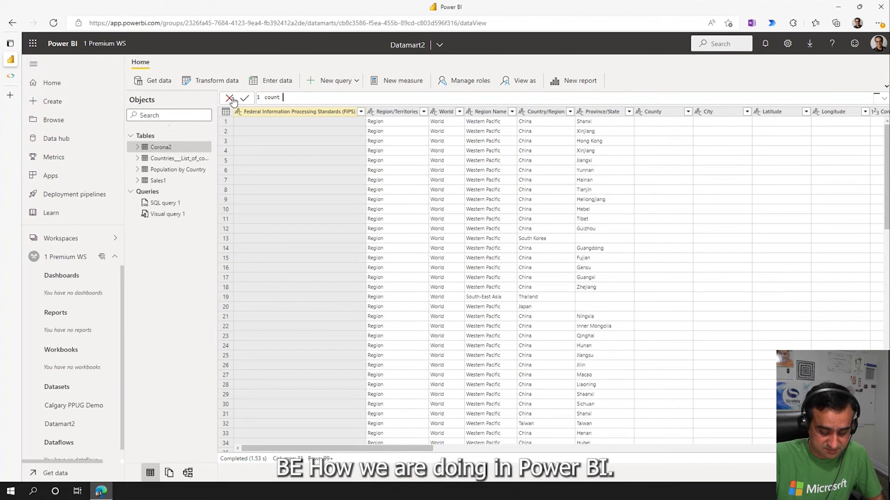
{"action": "key", "text": "BackSpace"}
{"action": "key", "text": "BackSpace"}
{"action": "key", "text": "BackSpace"}
{"action": "key", "text": "BackSpace"}
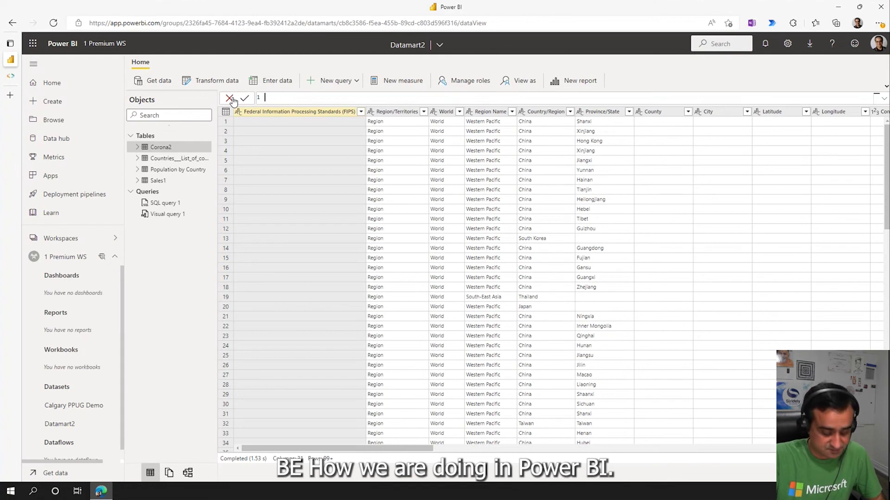
{"action": "type", "text": "um of sales amount = SUM("}
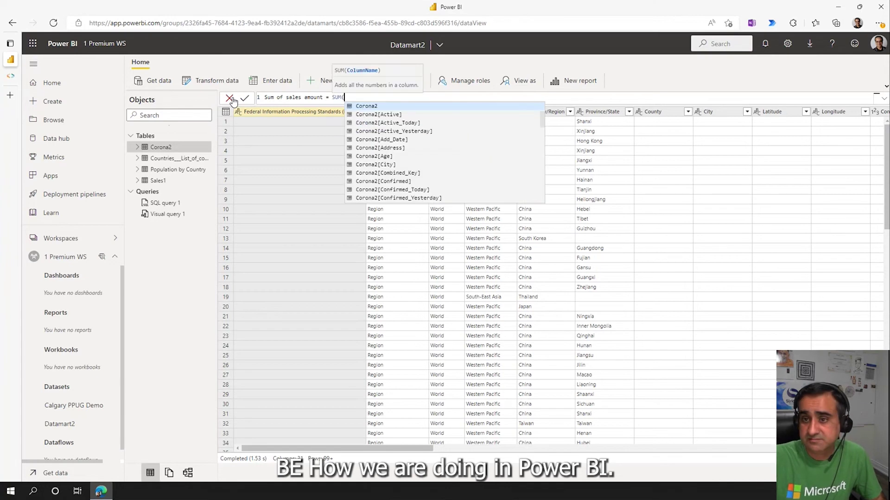
{"action": "type", "text": "sale"}
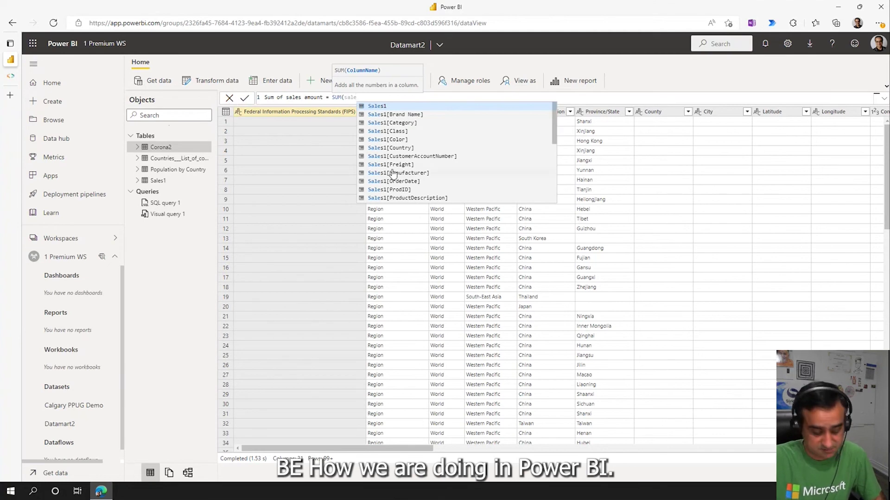
{"action": "type", "text": "s am"}
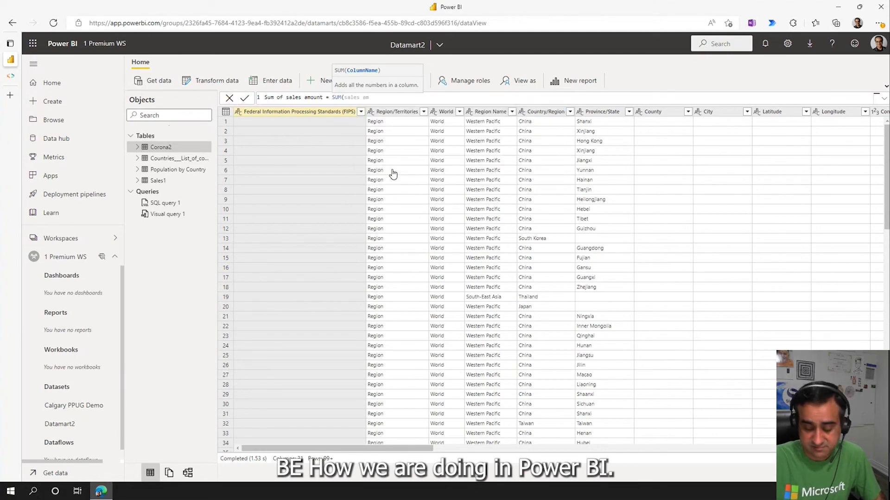
{"action": "key", "text": "BackSpace"}
{"action": "key", "text": "BackSpace"}
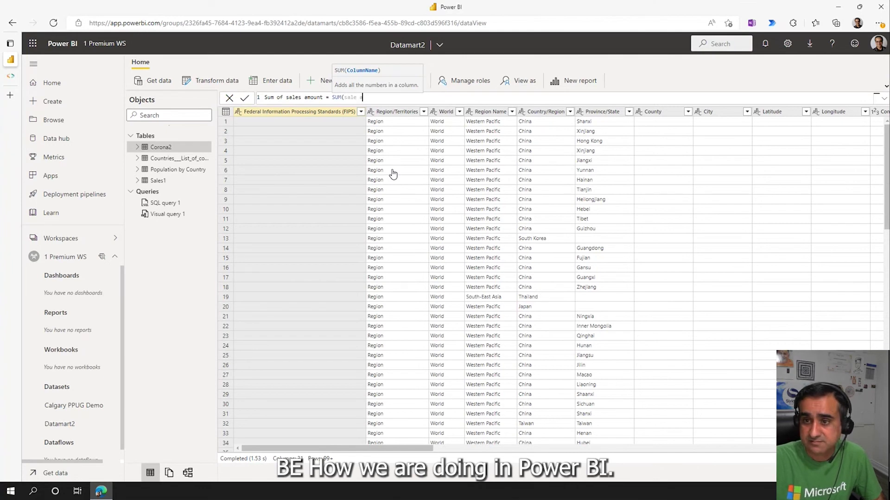
{"action": "type", "text": "le"}
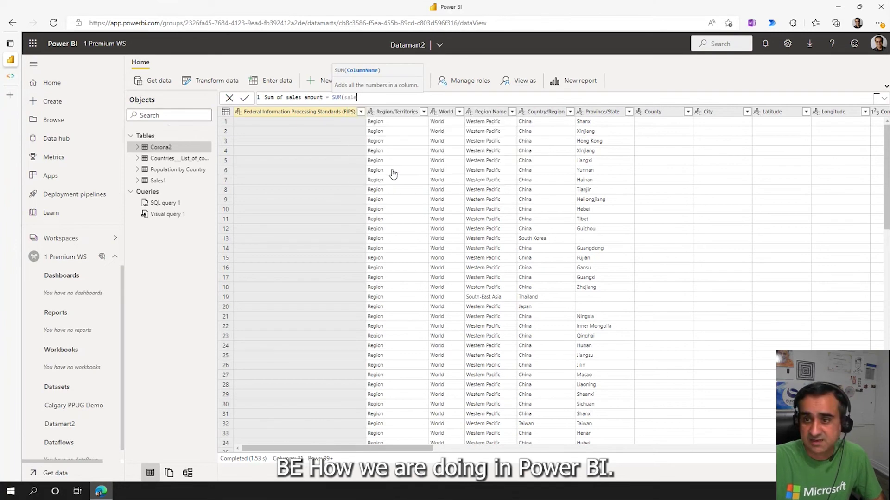
{"action": "key", "text": "BackSpace"}
{"action": "key", "text": "BackSpace"}
{"action": "key", "text": "BackSpace"}
{"action": "key", "text": "BackSpace"}
{"action": "key", "text": "BackSpace"}
{"action": "type", "text": "sa"}
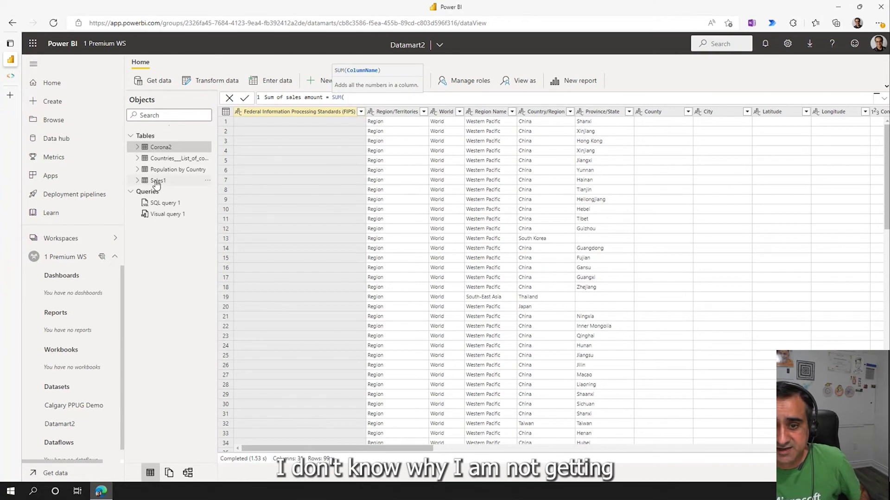
Complete the measure formula as "Sum of sales amount = SUM(Corona2[Confirmed])" and submit it
{"action": "type", "text": ")"}
{"action": "key", "text": "Return"}
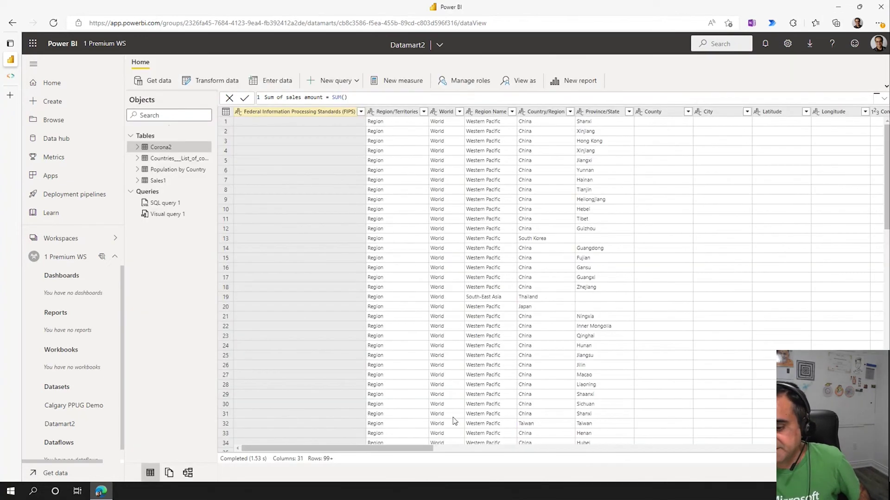
{"action": "left_click_drag", "start_coordinate": [421, 451], "coordinate": [601, 456]}
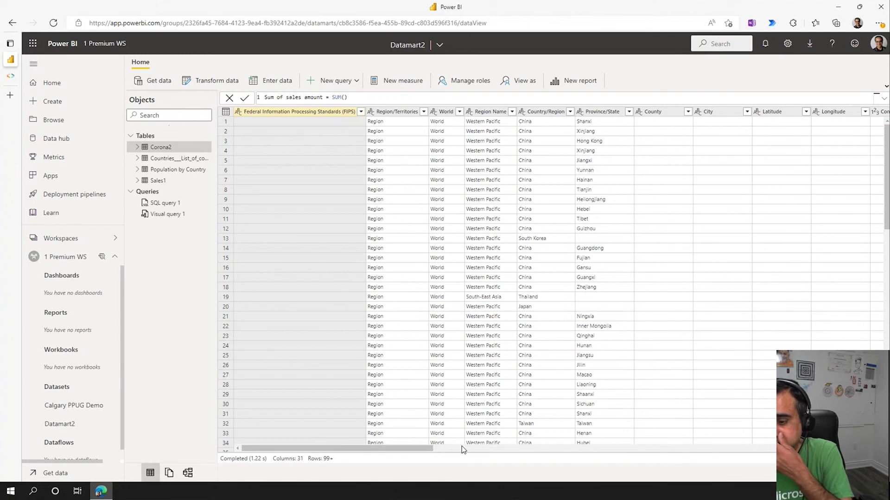
{"action": "left_click", "coordinate": [516, 450]}
{"action": "left_click", "coordinate": [517, 452]}
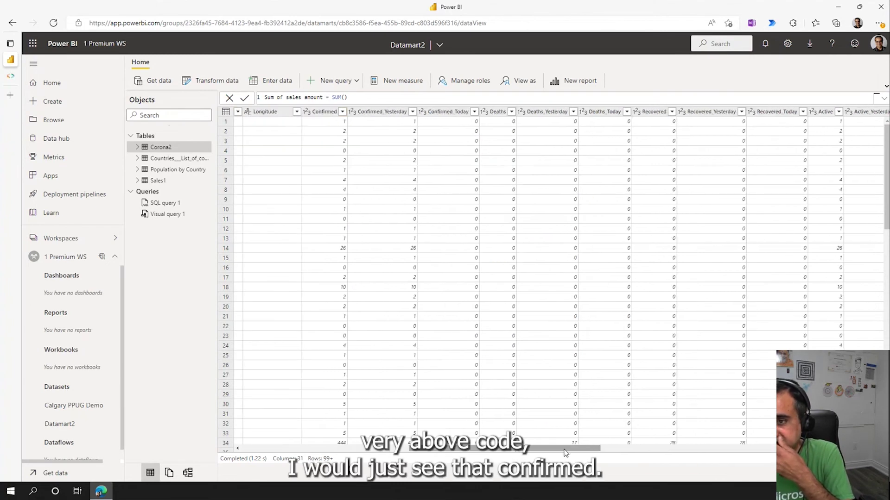
{"action": "left_click", "coordinate": [599, 452]}
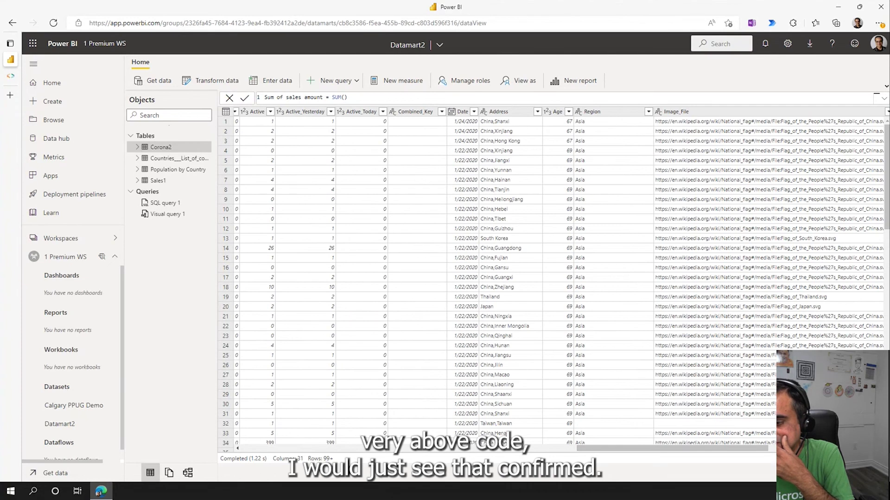
{"action": "scroll", "coordinate": [692, 455], "scroll_direction": "right", "scroll_amount": 5}
{"action": "scroll", "coordinate": [605, 455], "scroll_direction": "left", "scroll_amount": 5}
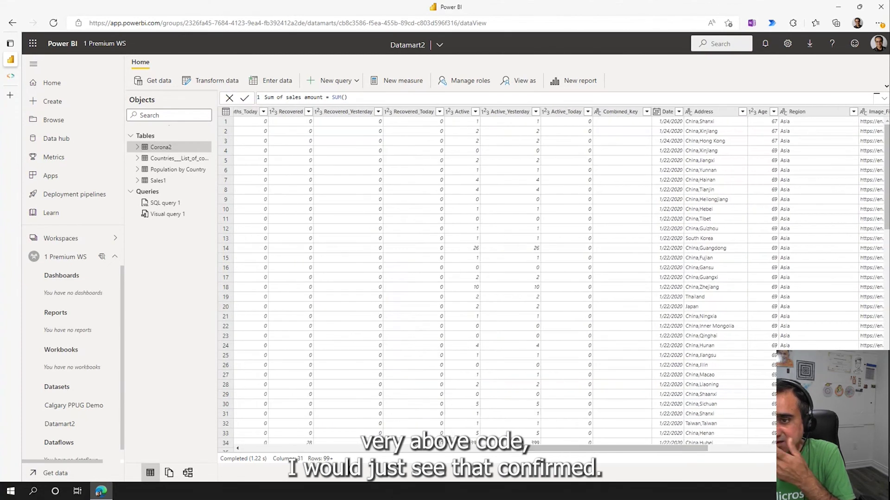
{"action": "scroll", "coordinate": [367, 448], "scroll_direction": "left", "scroll_amount": 5}
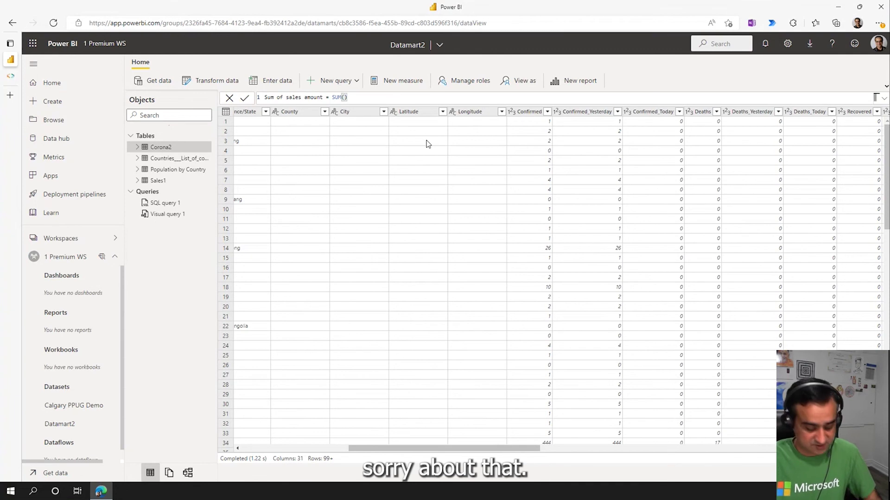
{"action": "type", "text": "cor"}
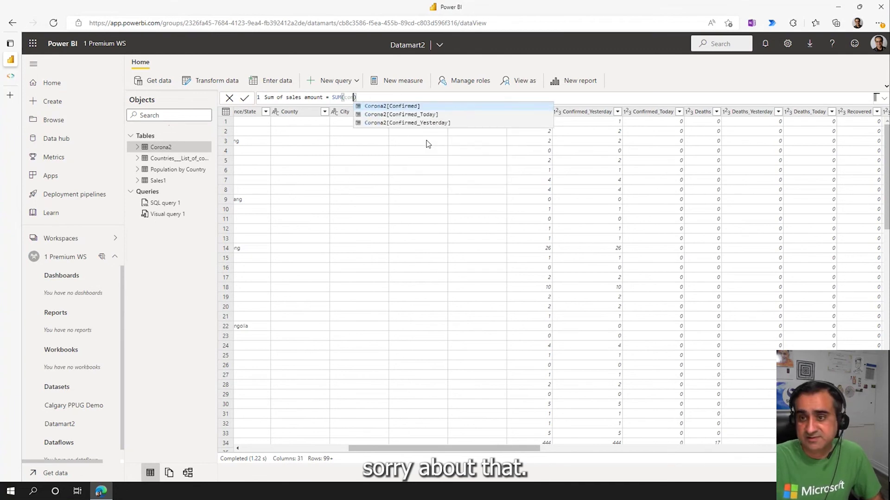
{"action": "left_click", "coordinate": [409, 107]}
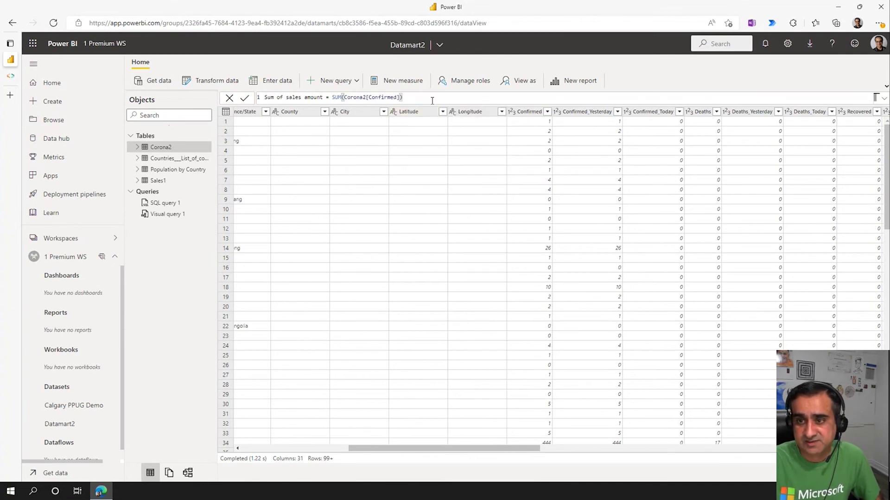
{"action": "key", "text": "Return"}
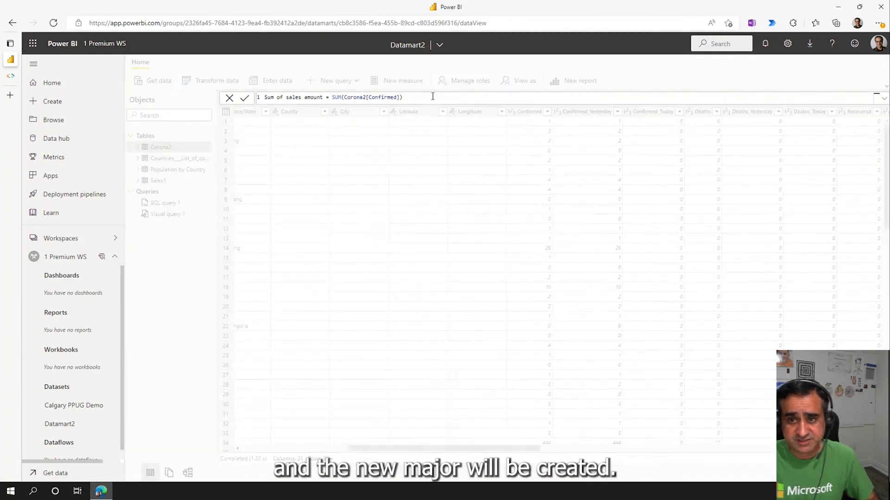
Check the fields of the Corona2 and Sales1 tables for the new measure and view the options available for Corona2
{"action": "left_click", "coordinate": [159, 151]}
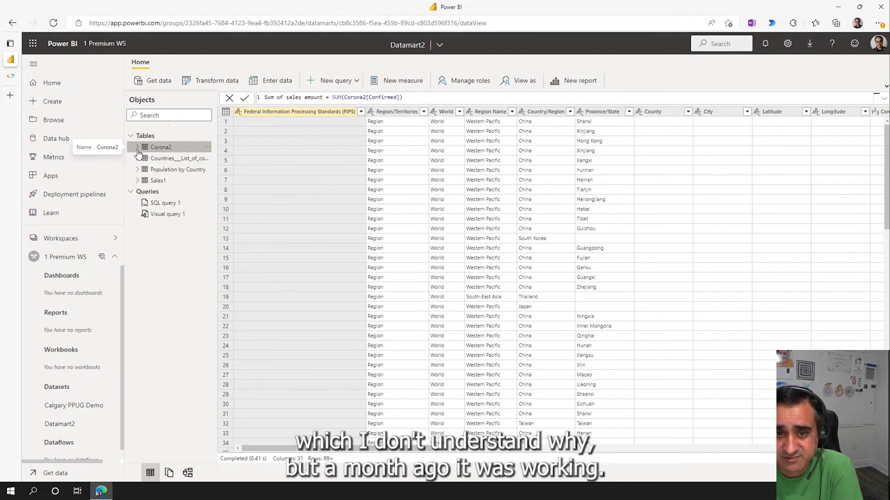
{"action": "left_click", "coordinate": [138, 148]}
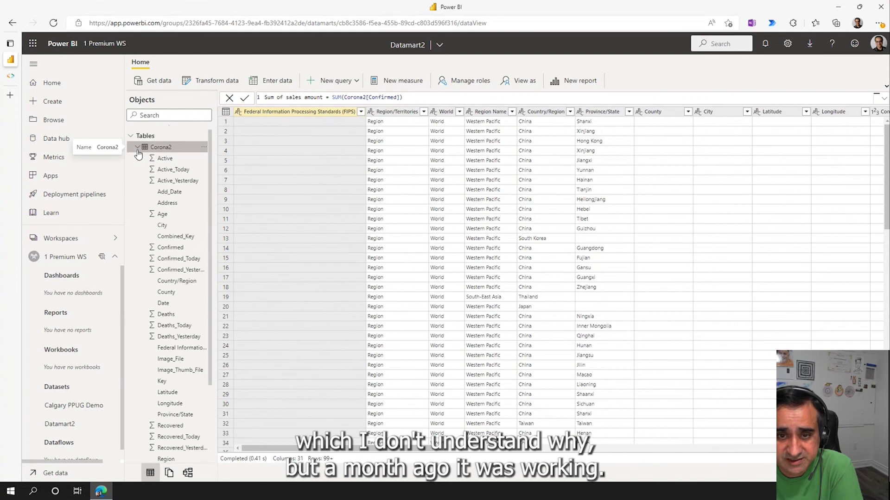
{"action": "left_click", "coordinate": [138, 148]}
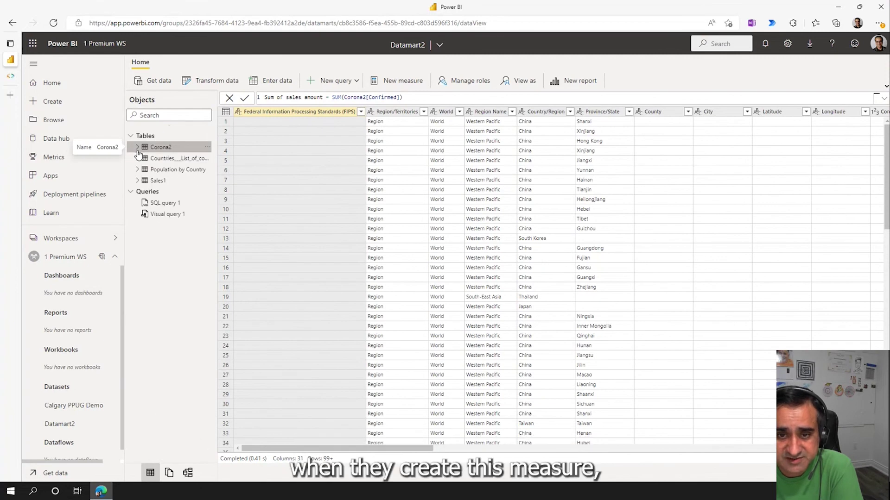
{"action": "left_click", "coordinate": [137, 181]}
{"action": "scroll", "coordinate": [171, 222], "scroll_direction": "down", "scroll_amount": 3}
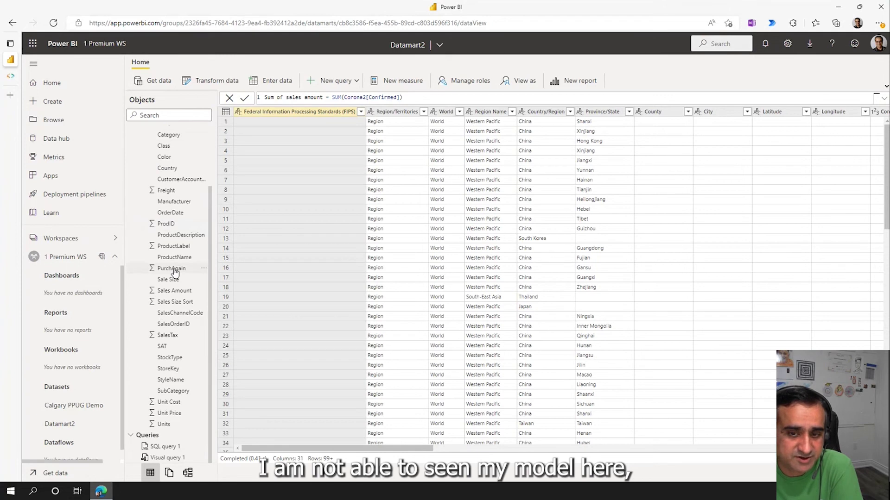
{"action": "scroll", "coordinate": [175, 272], "scroll_direction": "up", "scroll_amount": 3}
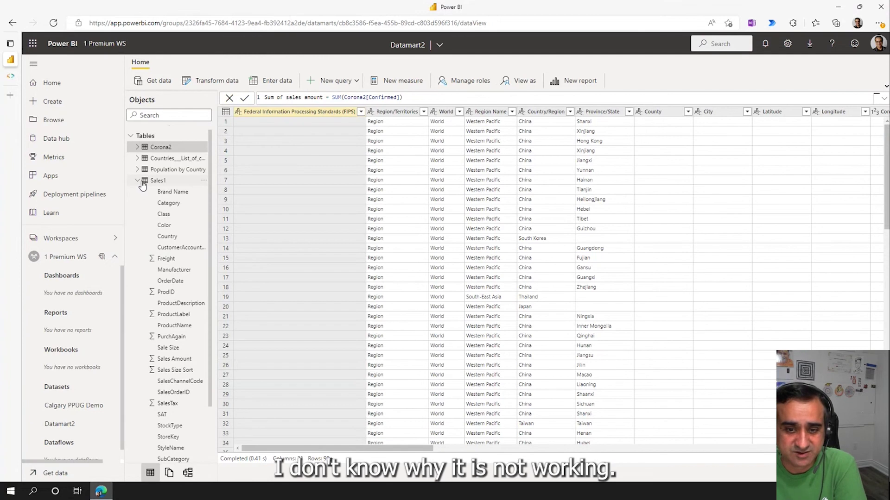
{"action": "scroll", "coordinate": [152, 230], "scroll_direction": "down", "scroll_amount": 2}
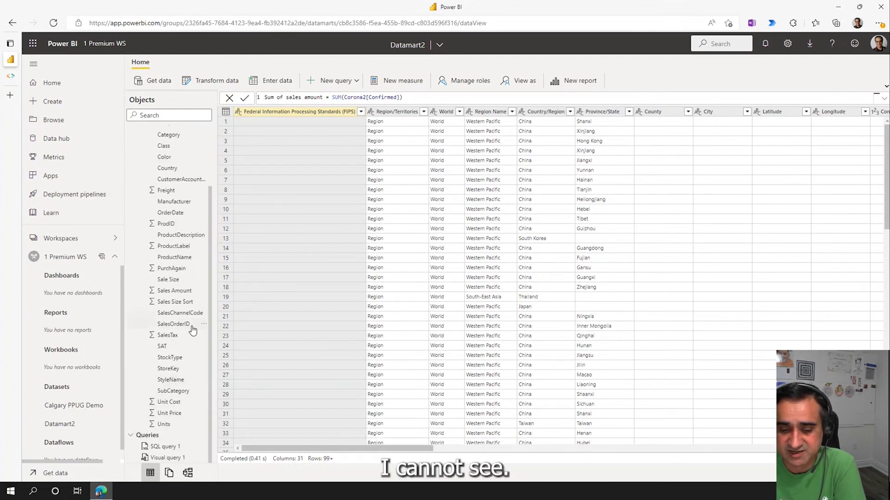
{"action": "scroll", "coordinate": [198, 324], "scroll_direction": "up", "scroll_amount": 3}
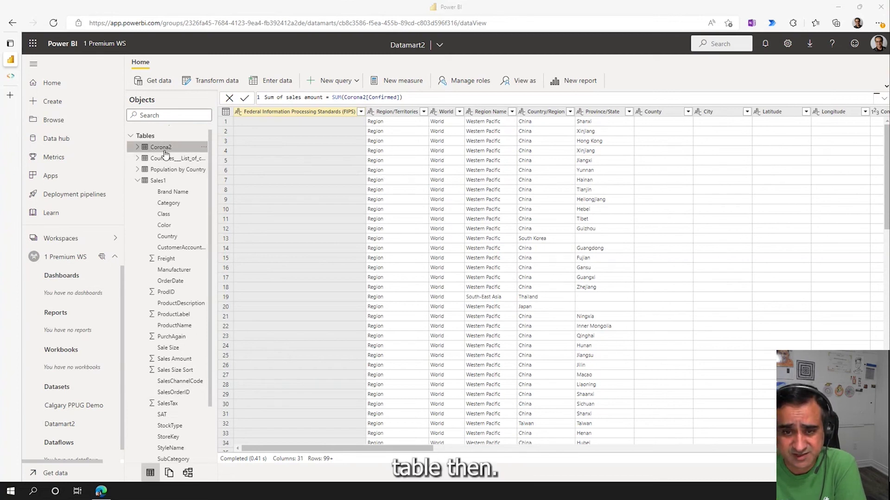
{"action": "left_click", "coordinate": [204, 148]}
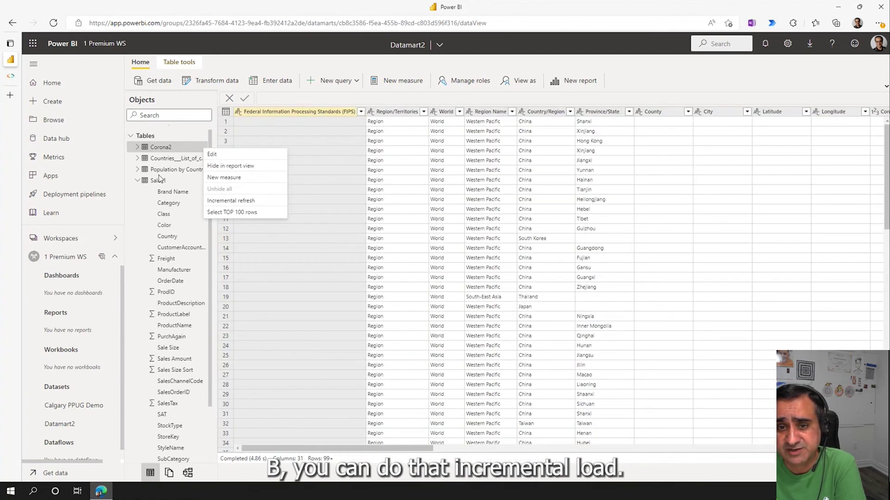
{"action": "left_click", "coordinate": [137, 182]}
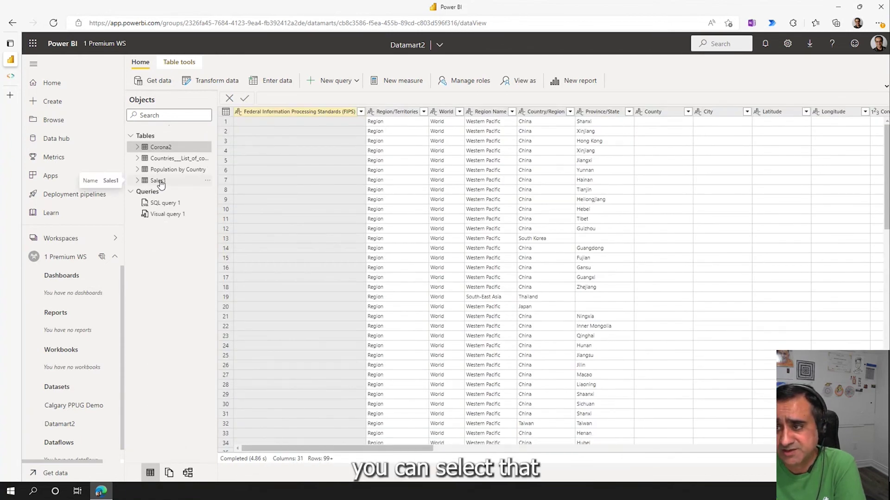
Try to set up incremental refresh with a date field on the Sales1 table, close its settings, and switch to the presentation slides
{"action": "left_click", "coordinate": [159, 181]}
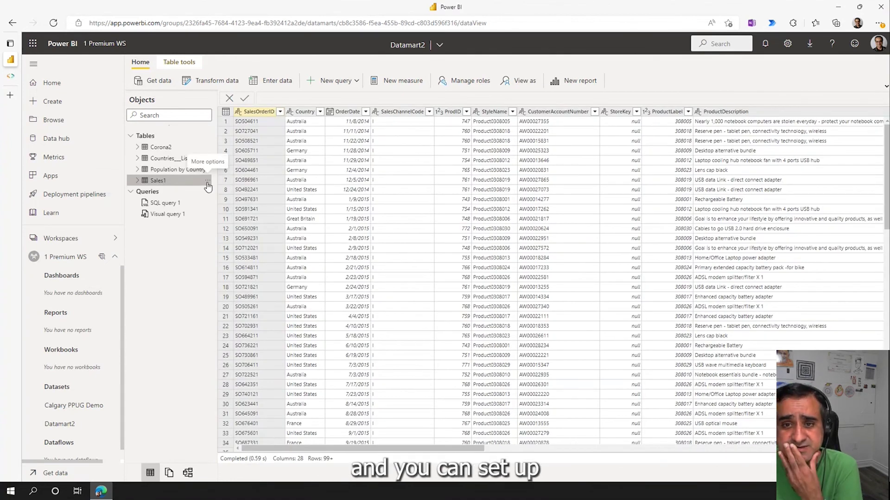
{"action": "left_click", "coordinate": [179, 61]}
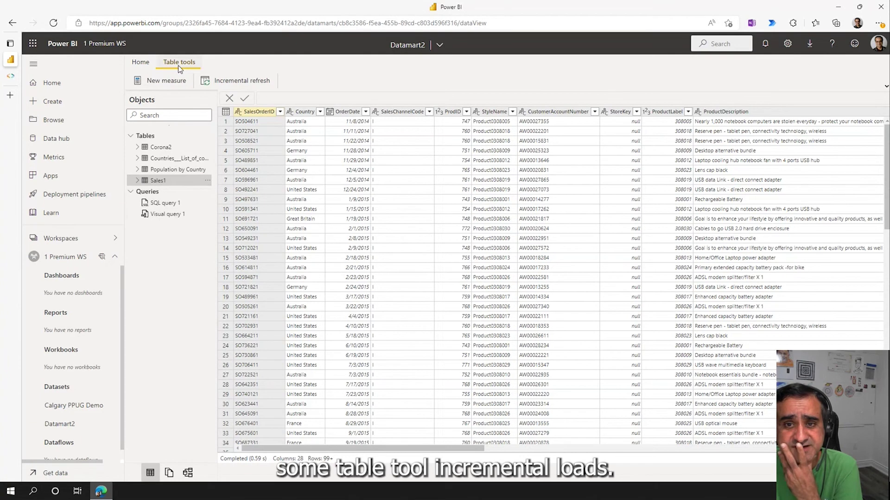
{"action": "left_click", "coordinate": [204, 83]}
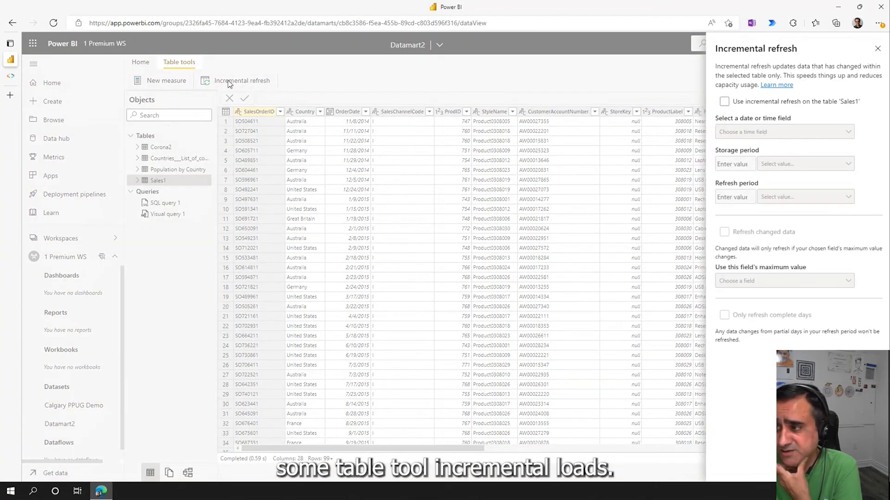
{"action": "left_click", "coordinate": [721, 104]}
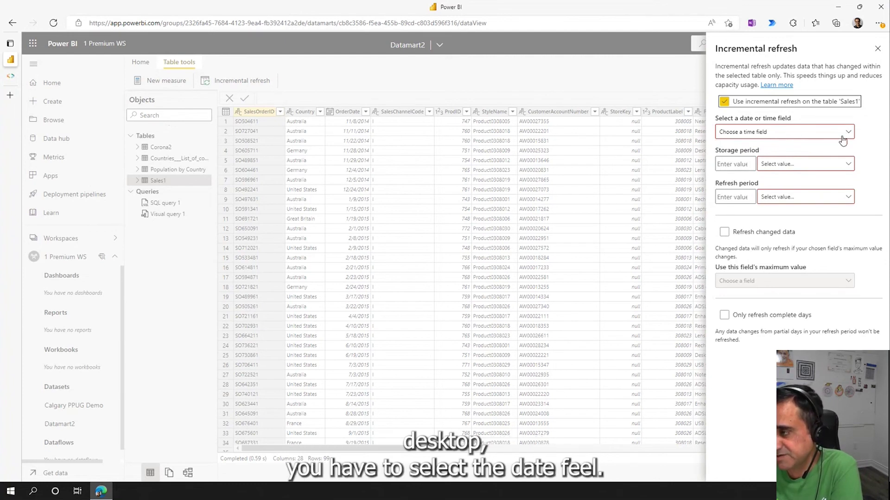
{"action": "left_click", "coordinate": [825, 133]}
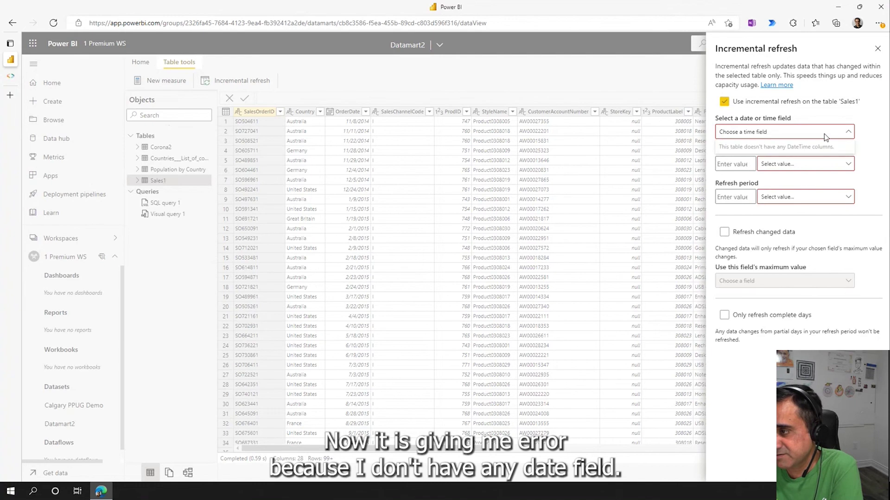
{"action": "left_click", "coordinate": [849, 133]}
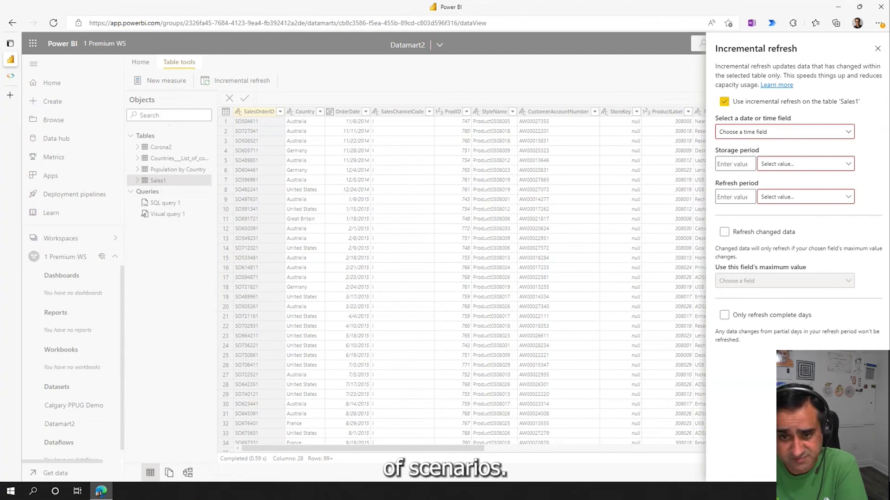
{"action": "key", "text": "Escape"}
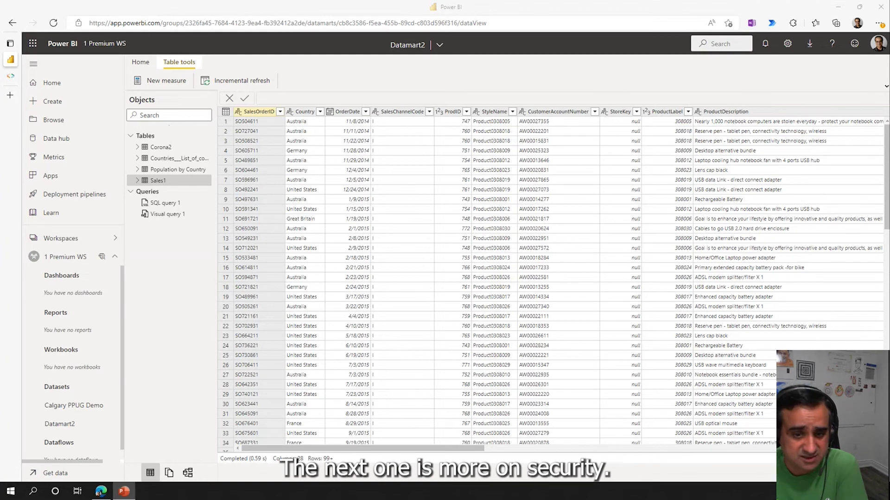
{"action": "key", "text": "alt+Tab"}
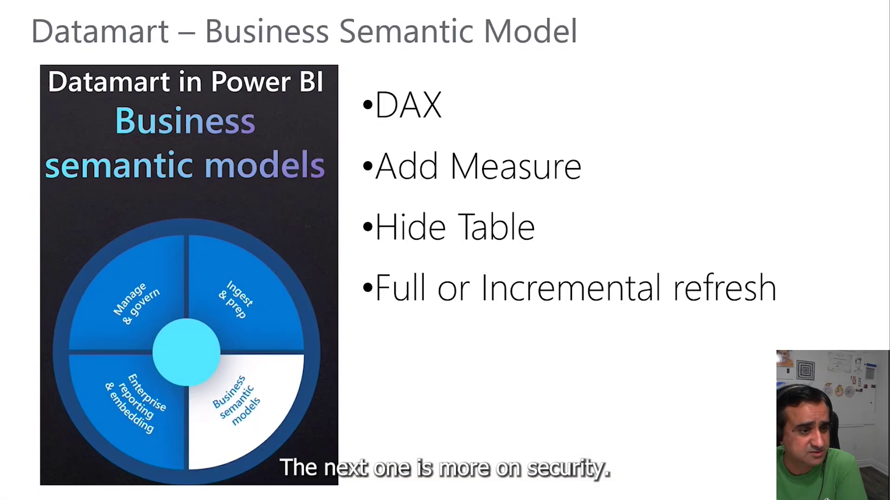
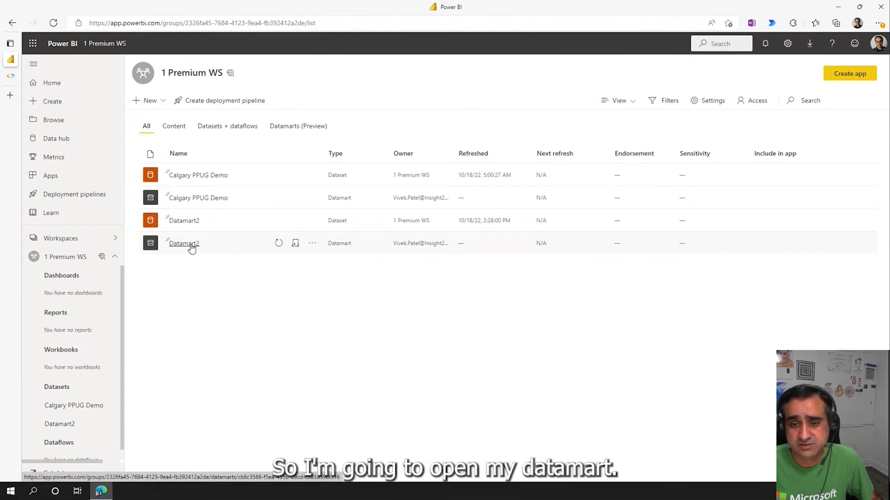
Briefly open the Datamart2 datamart, return to the 1 Premium WS workspace, and open the Calgary PPUG Demo datamart
{"action": "left_click", "coordinate": [184, 244]}
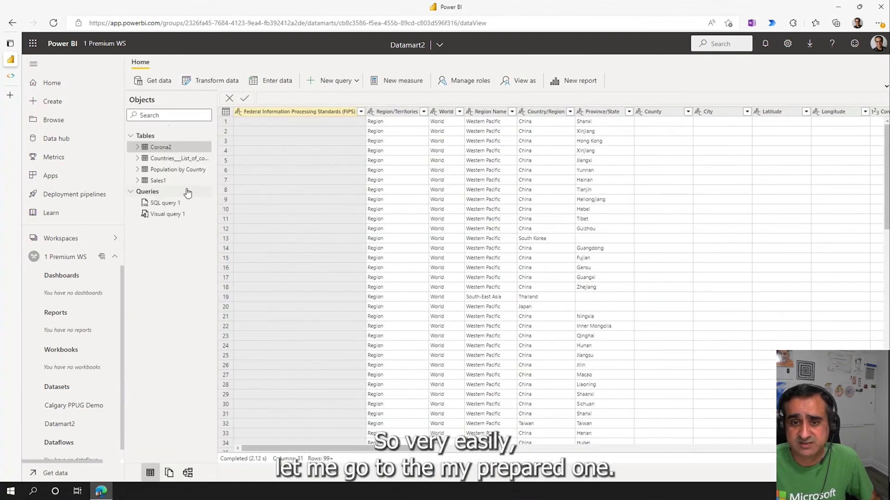
{"action": "left_click", "coordinate": [75, 262]}
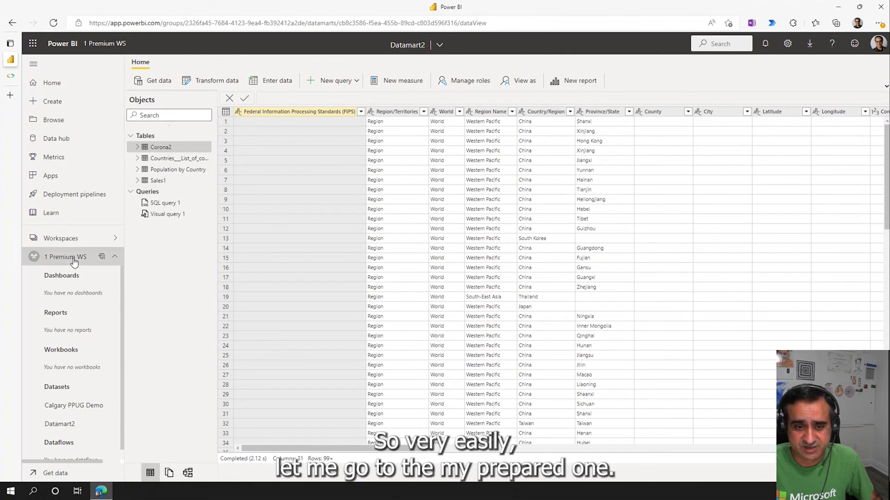
{"action": "left_click", "coordinate": [200, 199]}
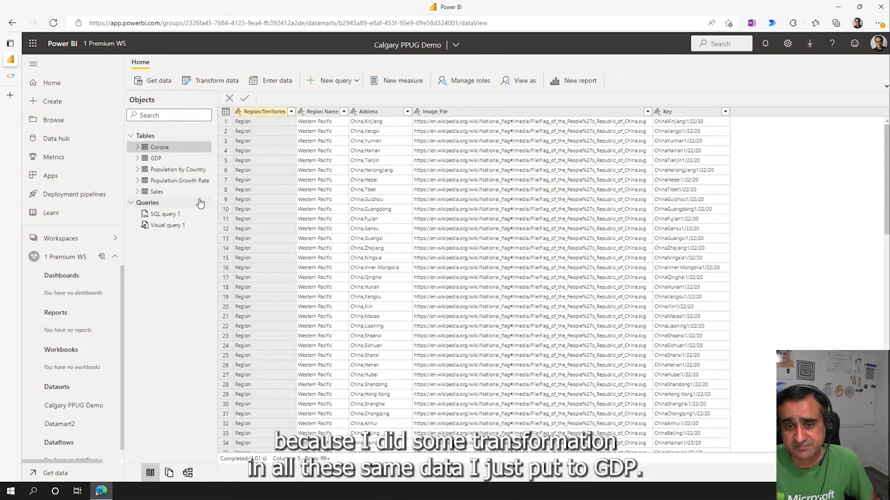
Preview the GDP and Sales tables, and review the Canada role's GDP filter and member assignment in the row security settings
{"action": "left_click", "coordinate": [158, 158]}
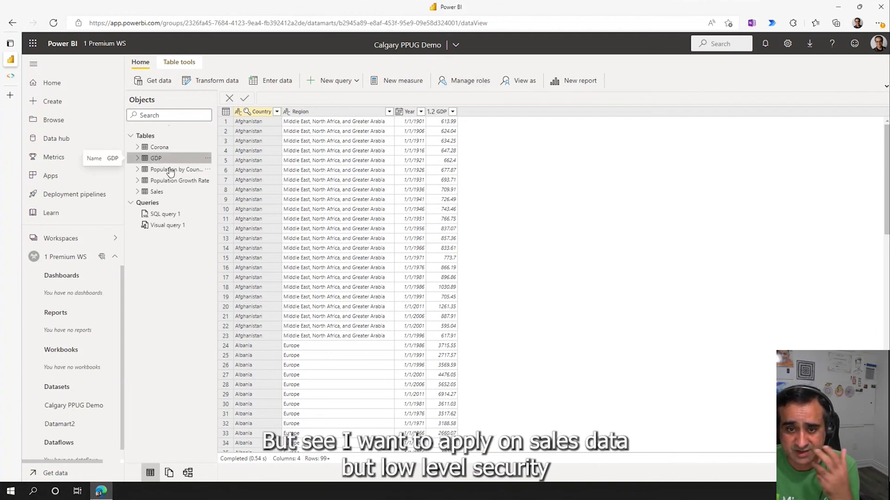
{"action": "left_click", "coordinate": [167, 191]}
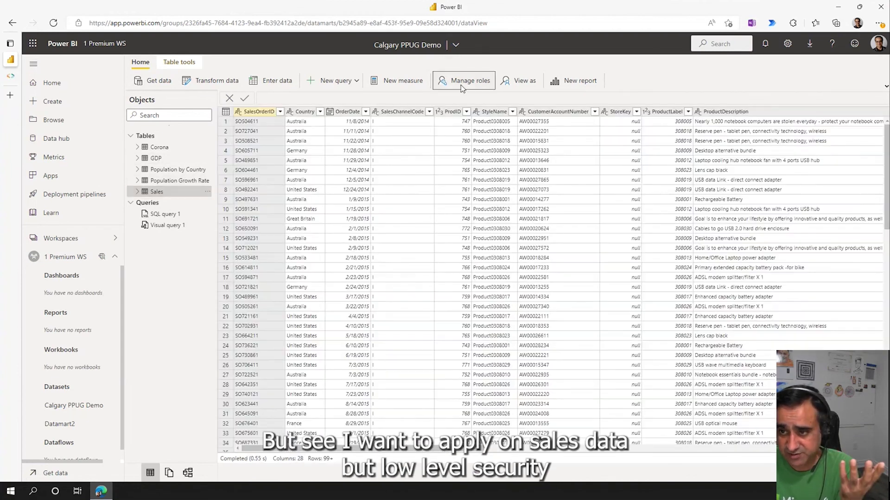
{"action": "left_click", "coordinate": [462, 84]}
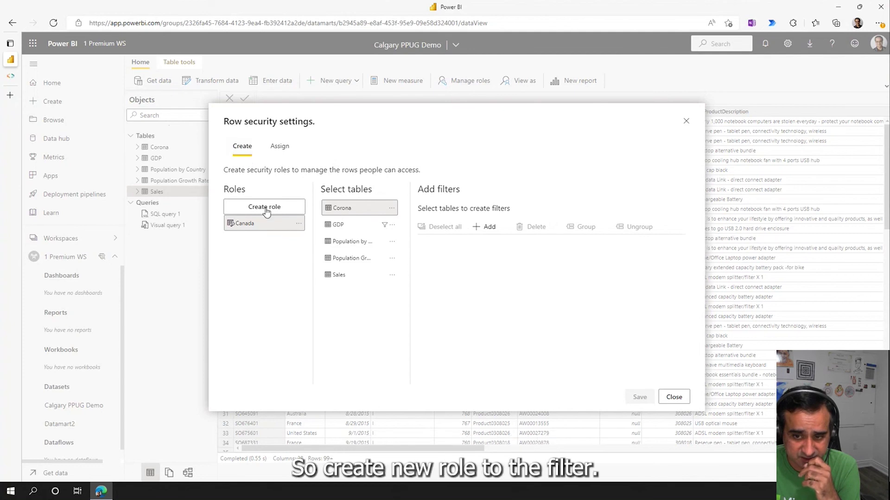
{"action": "left_click", "coordinate": [365, 227]}
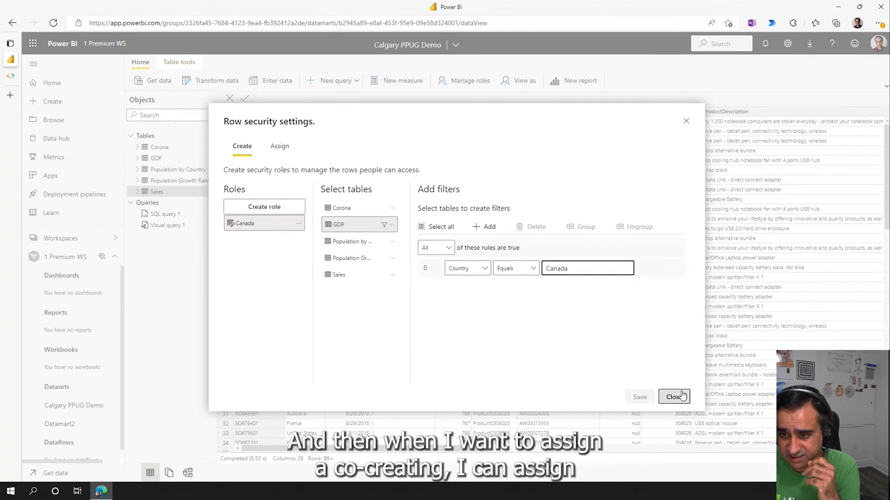
{"action": "left_click", "coordinate": [275, 146]}
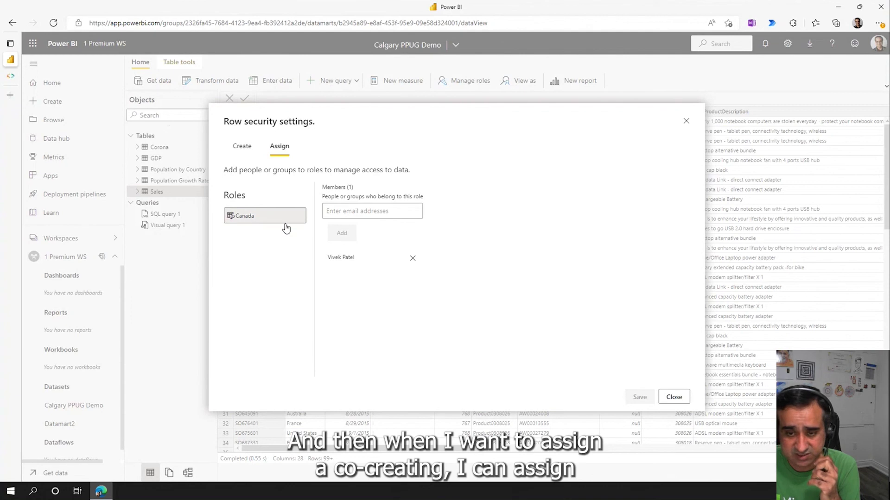
{"action": "left_click", "coordinate": [359, 211]}
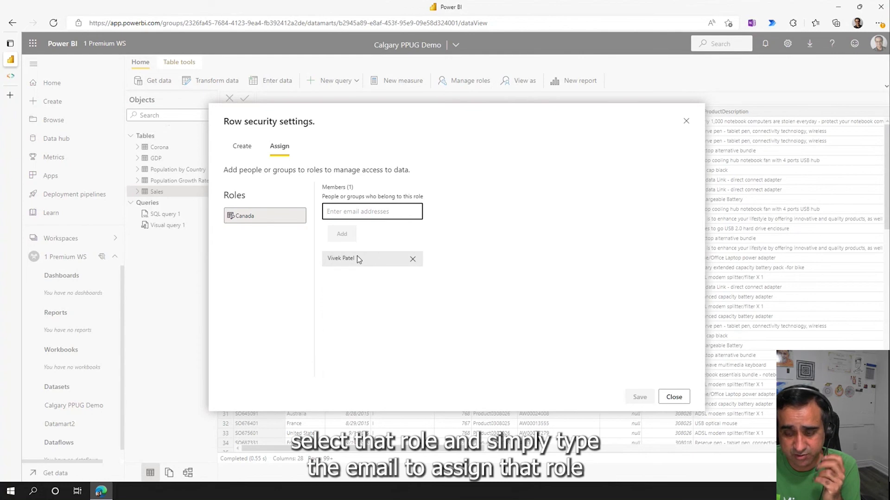
{"action": "left_click", "coordinate": [666, 397]}
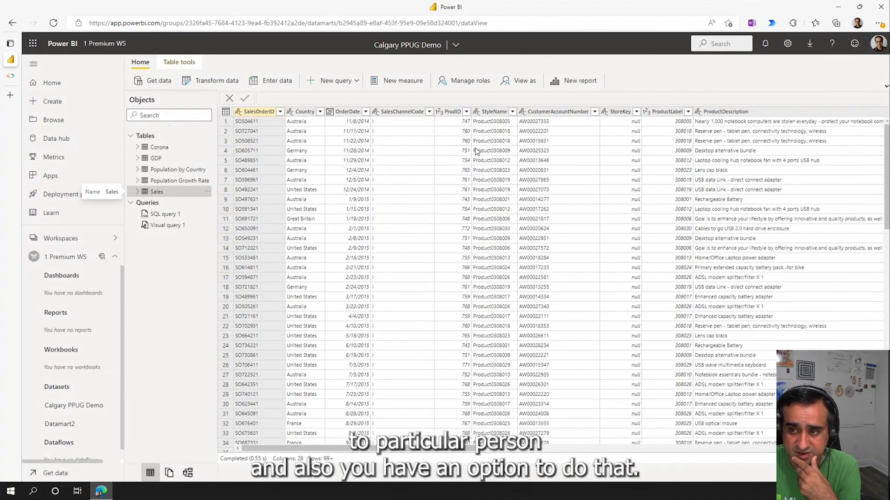
View the datamart as the Canada role, inspect the GDP table under it, and show the options available for GDP
{"action": "left_click", "coordinate": [525, 88]}
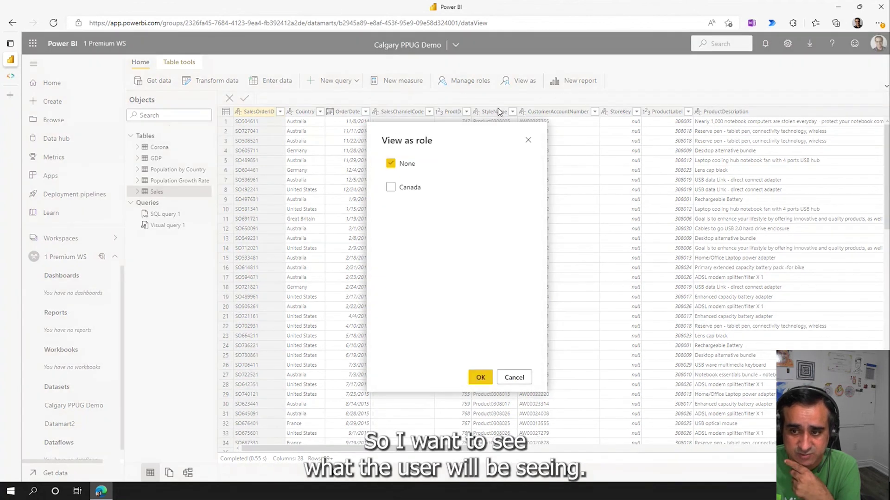
{"action": "left_click", "coordinate": [394, 188]}
{"action": "left_click", "coordinate": [480, 377]}
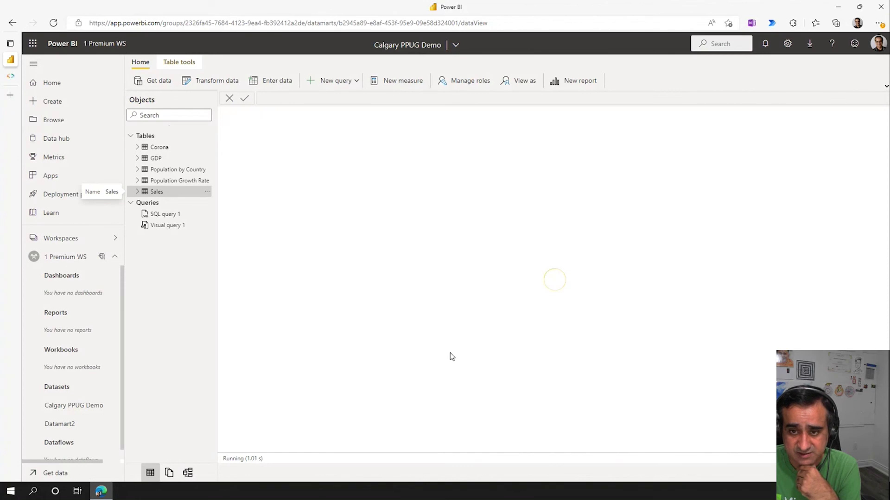
{"action": "left_click", "coordinate": [156, 160]}
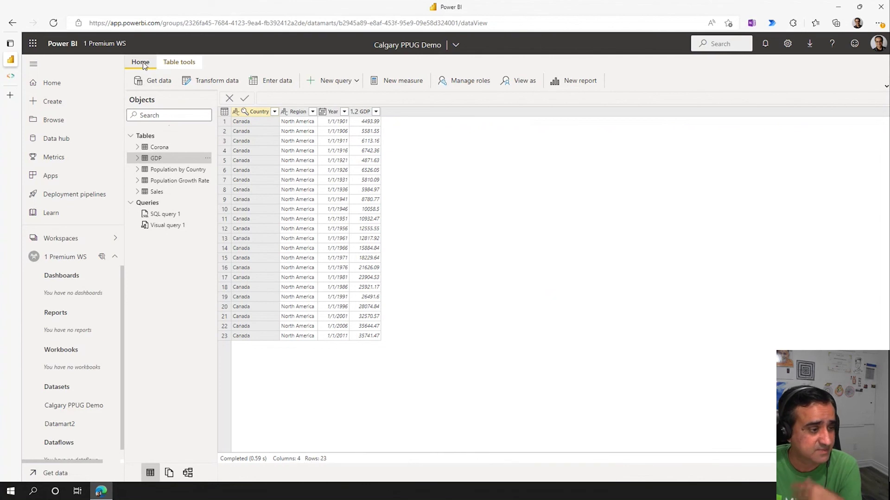
{"action": "left_click", "coordinate": [209, 160]}
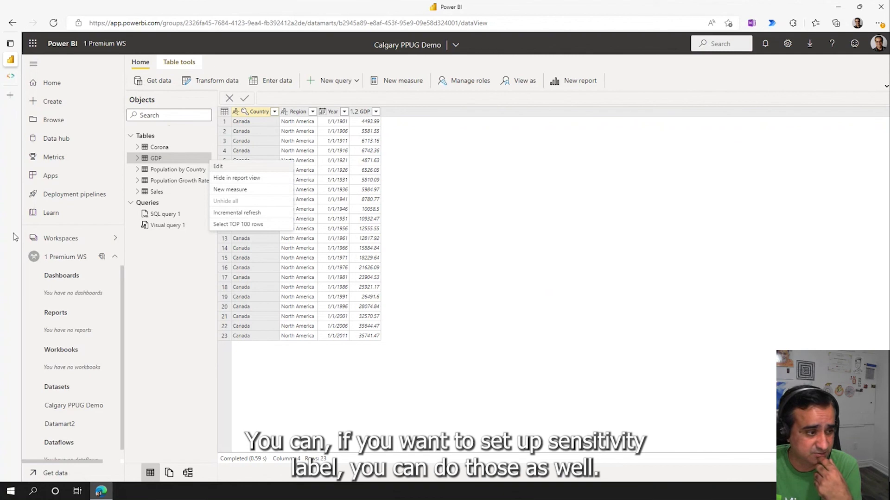
Create a deployment pipeline named "Calgary UG"
{"action": "left_click", "coordinate": [85, 196]}
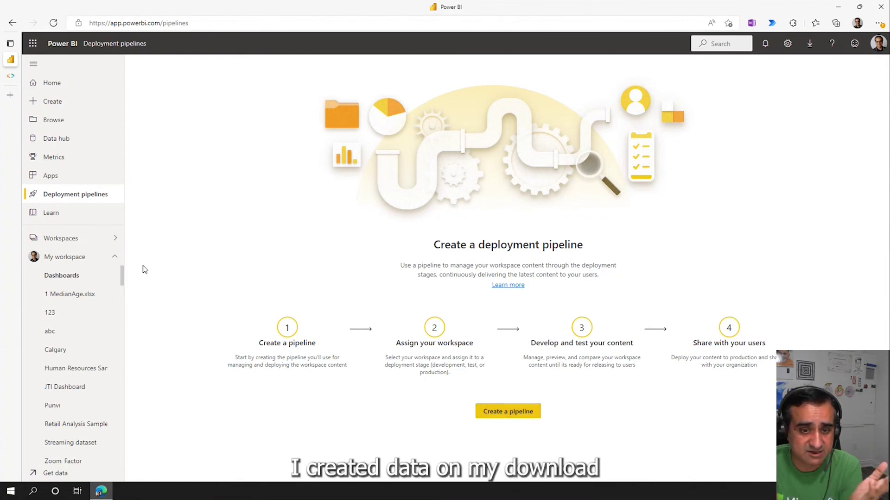
{"action": "left_click", "coordinate": [510, 412]}
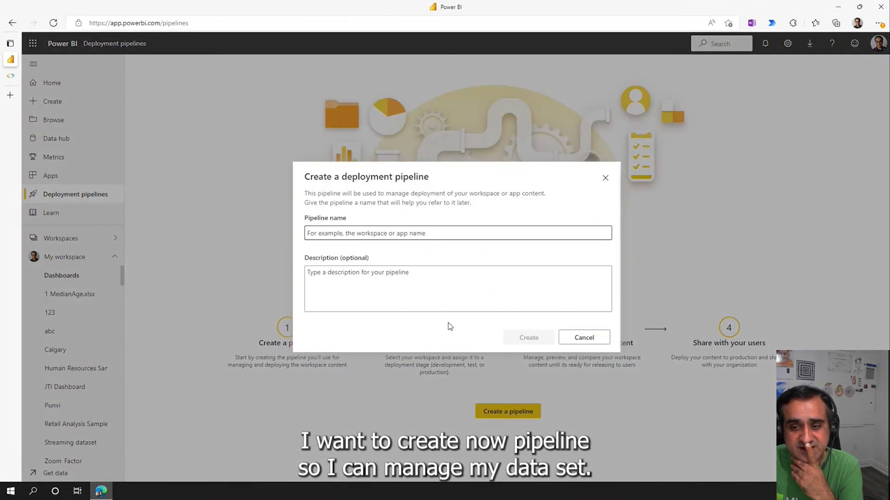
{"action": "type", "text": "Calg"}
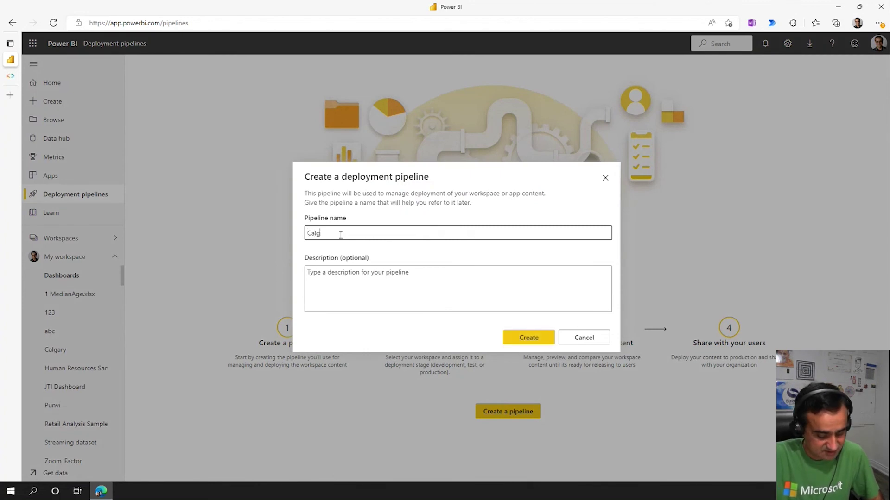
{"action": "type", "text": "ary UG"}
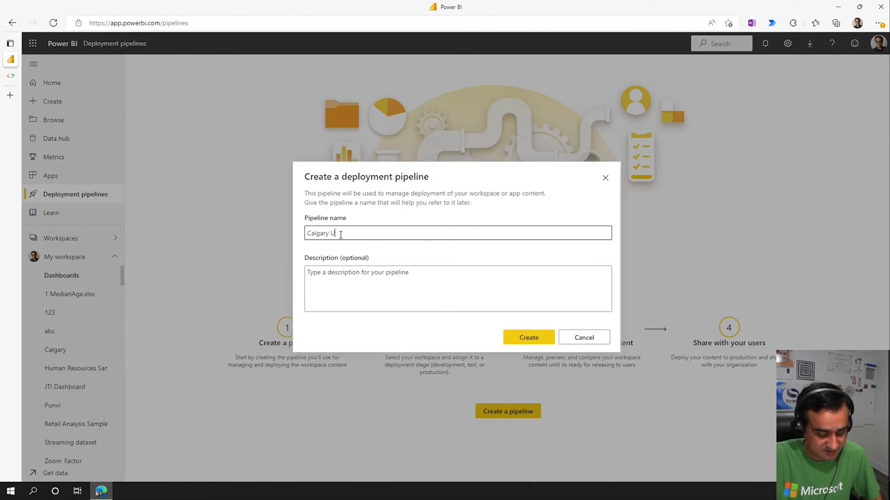
{"action": "left_click", "coordinate": [520, 331]}
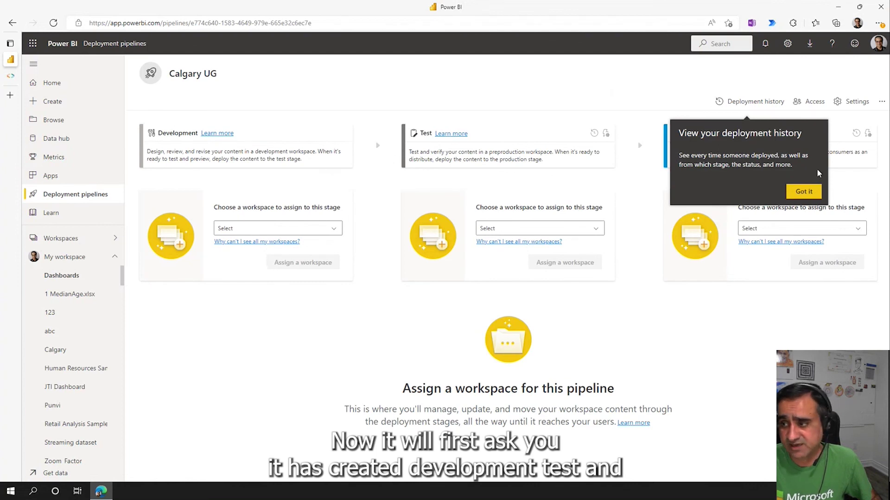
Dismiss the deployment history tip and assign the 1 Premium WS workspace to the Development stage
{"action": "left_click", "coordinate": [803, 191]}
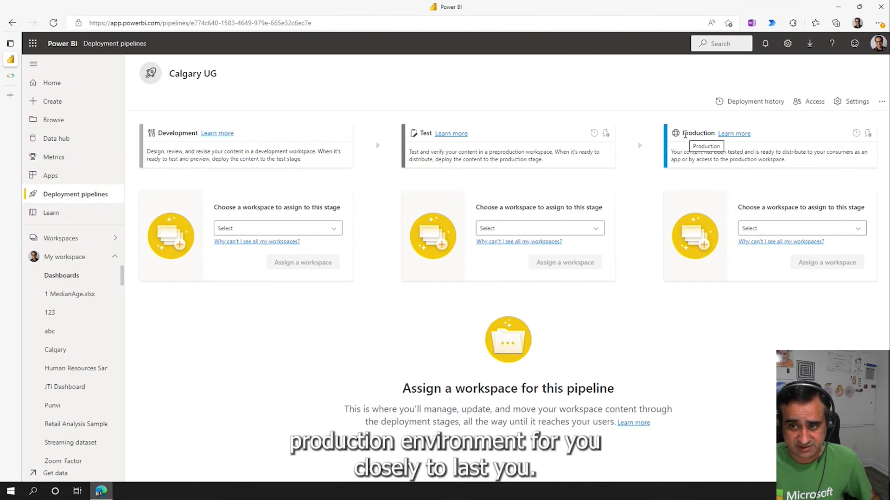
{"action": "left_click", "coordinate": [334, 235]}
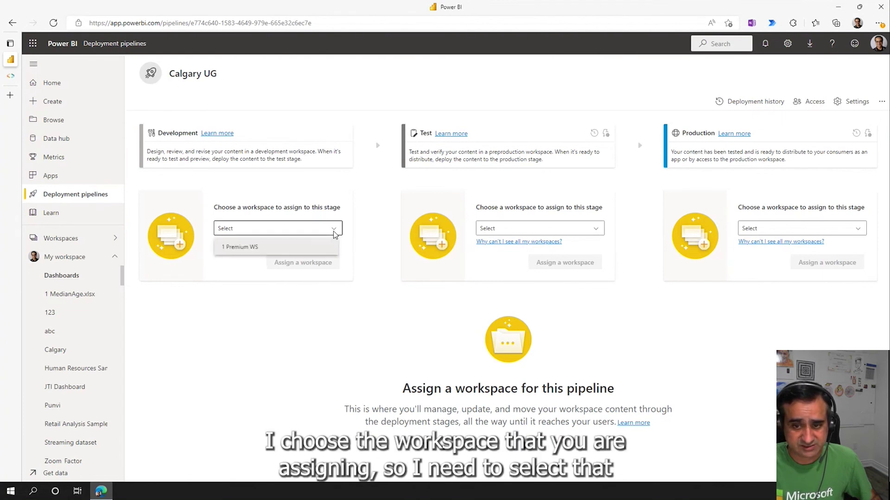
{"action": "left_click", "coordinate": [249, 250]}
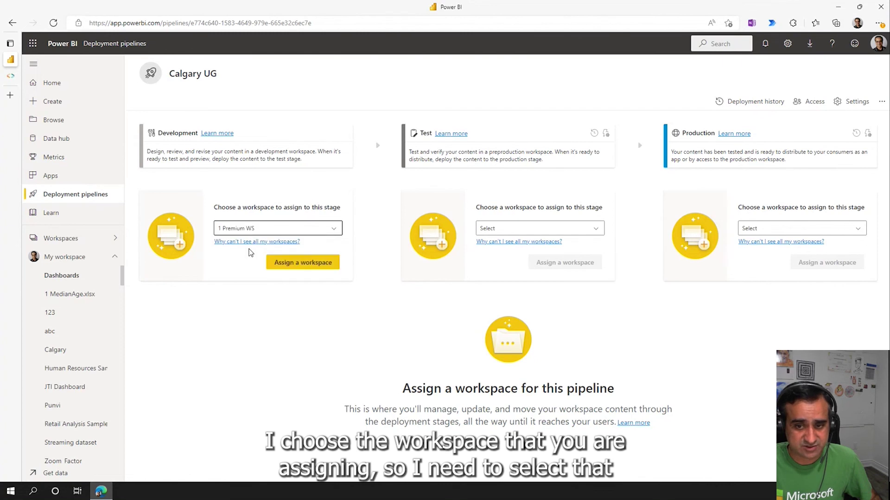
{"action": "left_click", "coordinate": [309, 262]}
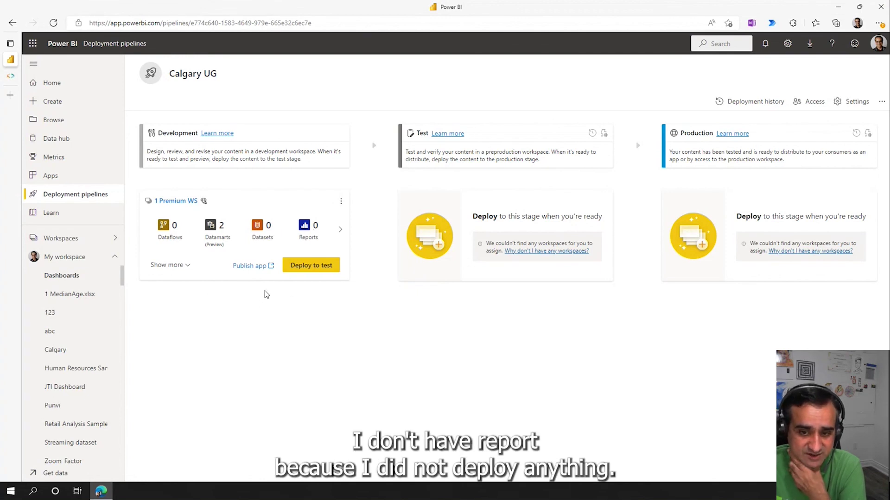
Deploy Calgary PPUG Demo and Datamart2 from Development to Test, and expand the Development stage's item list to check item selection
{"action": "left_click", "coordinate": [300, 268]}
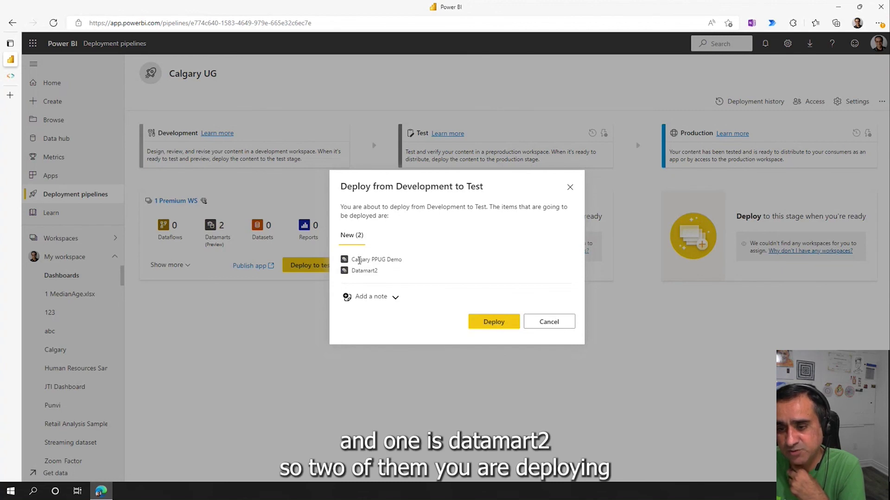
{"action": "left_click", "coordinate": [489, 327]}
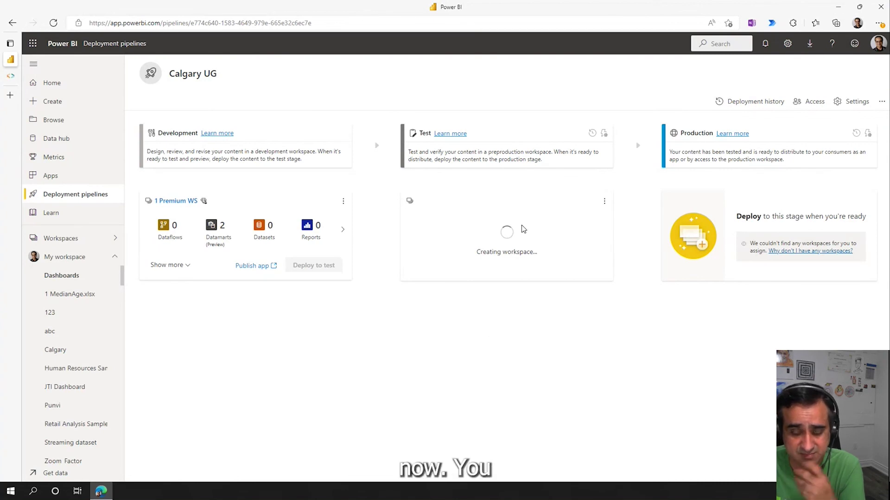
{"action": "left_click", "coordinate": [187, 268]}
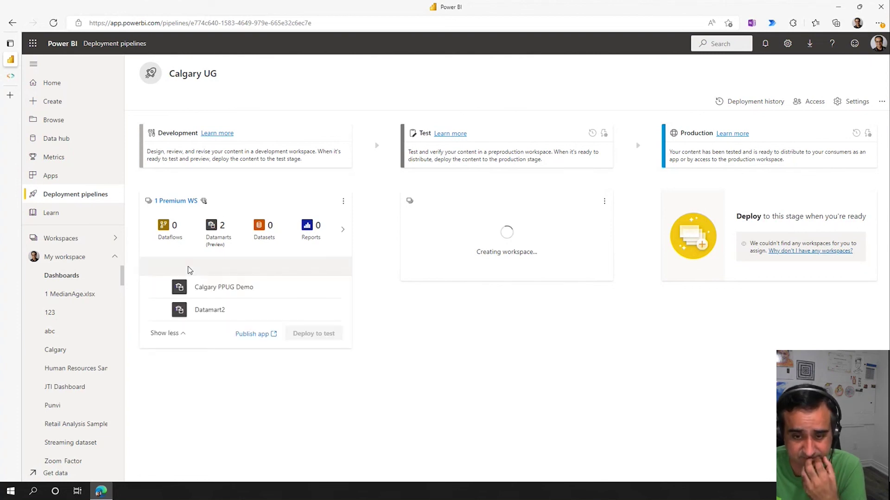
{"action": "left_click", "coordinate": [196, 310]}
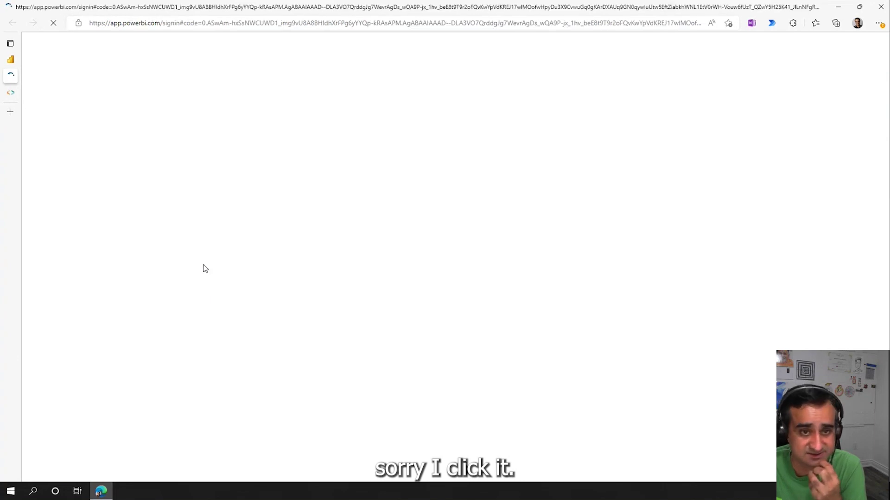
{"action": "left_click", "coordinate": [11, 60]}
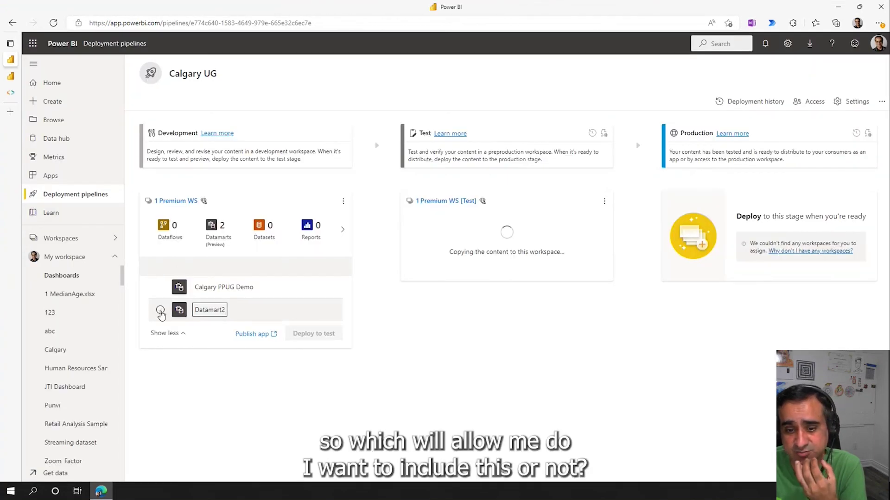
{"action": "left_click", "coordinate": [159, 310]}
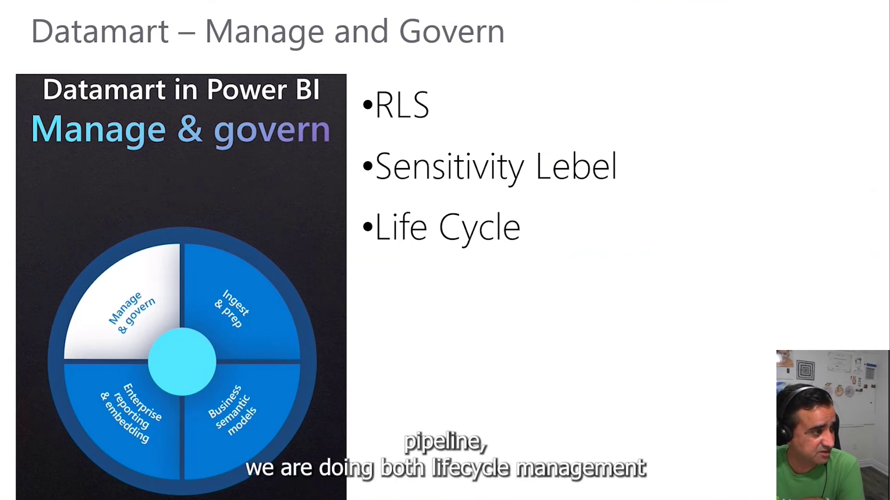
{"action": "key", "text": "Right"}
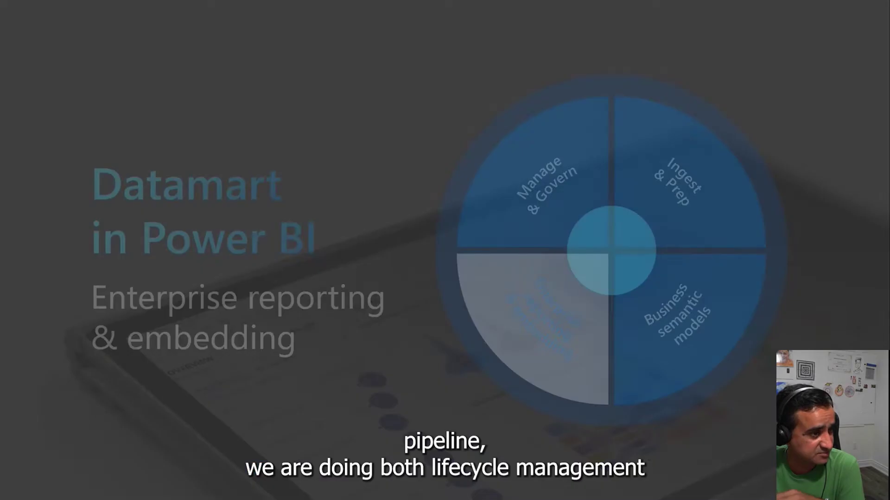
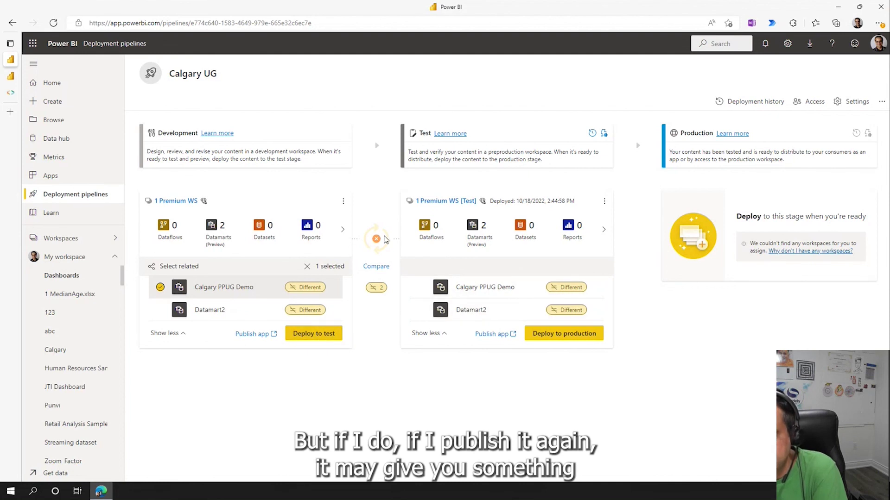
Compare the Development and Test stages, and deploy Calgary PPUG Demo and Datamart2 from Test to Production
{"action": "left_click", "coordinate": [376, 270]}
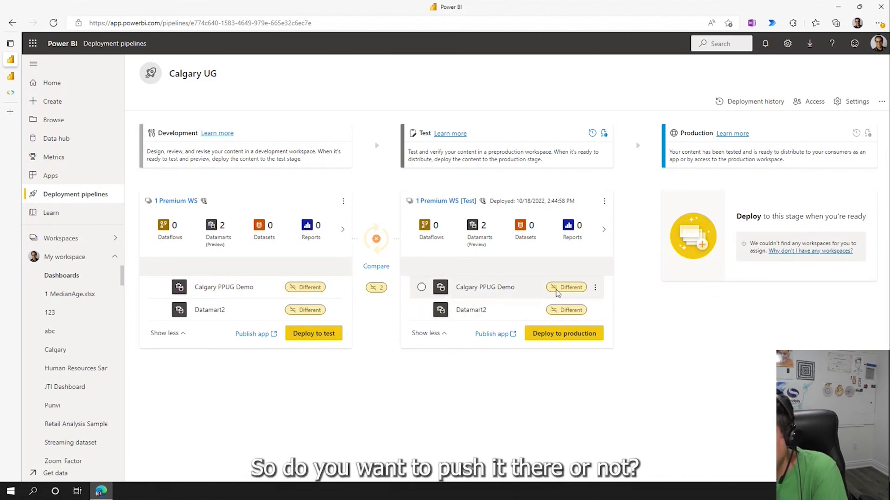
{"action": "left_click", "coordinate": [565, 334]}
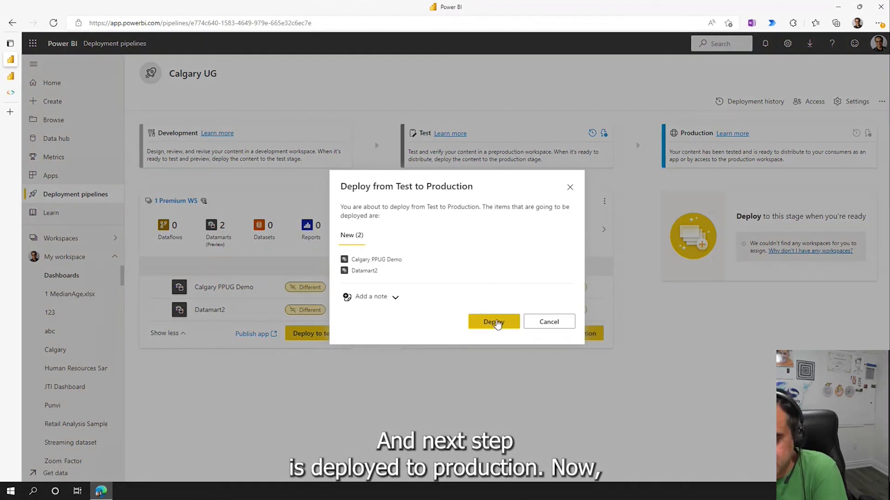
{"action": "left_click", "coordinate": [496, 323]}
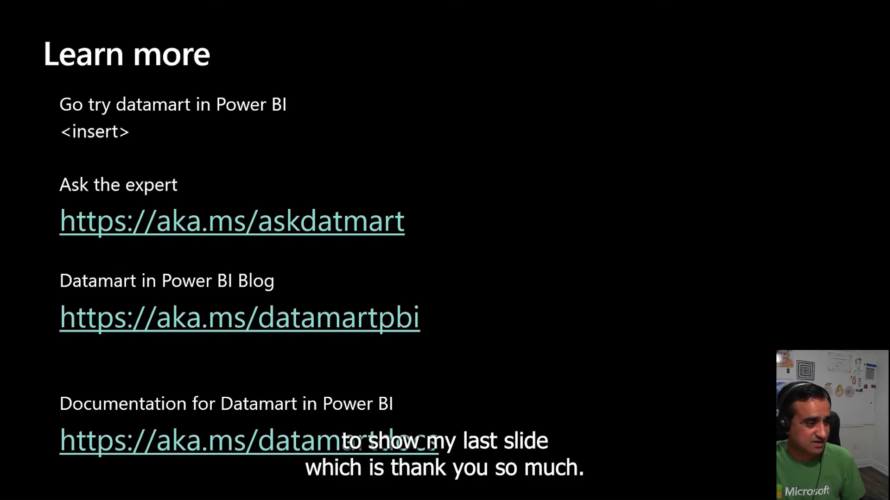
{"action": "key", "text": "Right"}
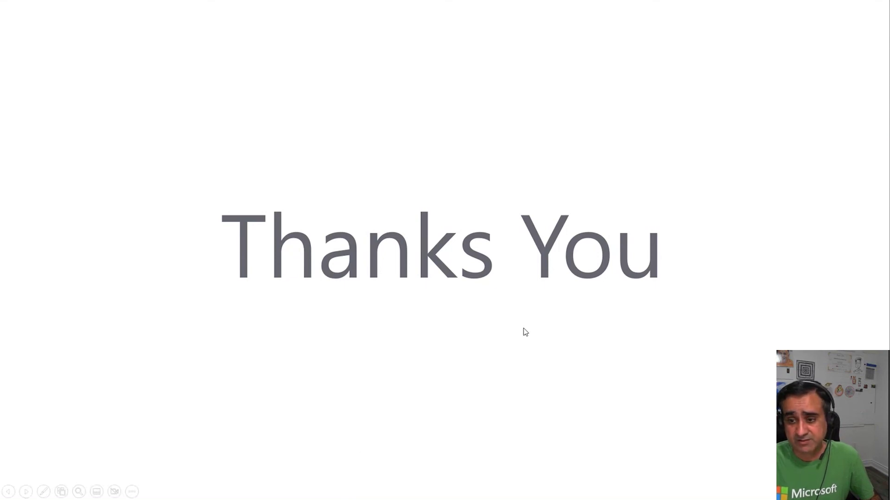
{"action": "key", "text": "Right"}
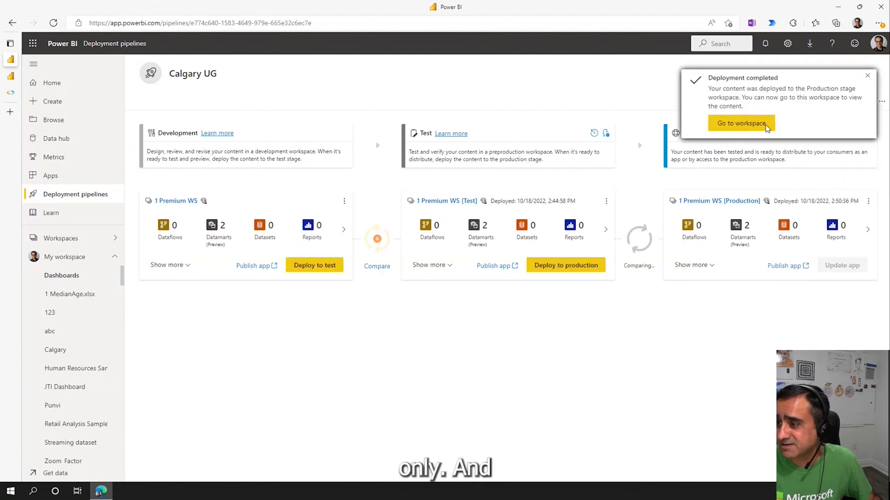
Dismiss the deployment notification and check the comparison status between the pipeline stages
{"action": "left_click", "coordinate": [868, 77]}
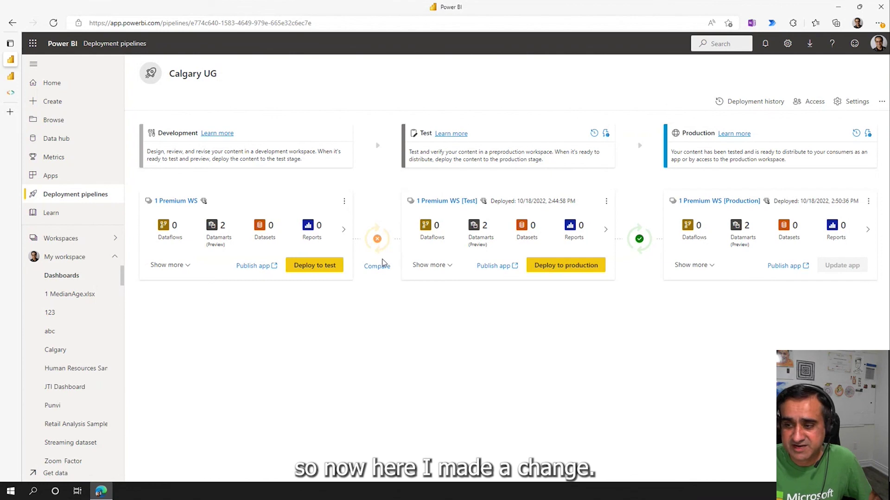
{"action": "mouse_move", "coordinate": [611, 245]}
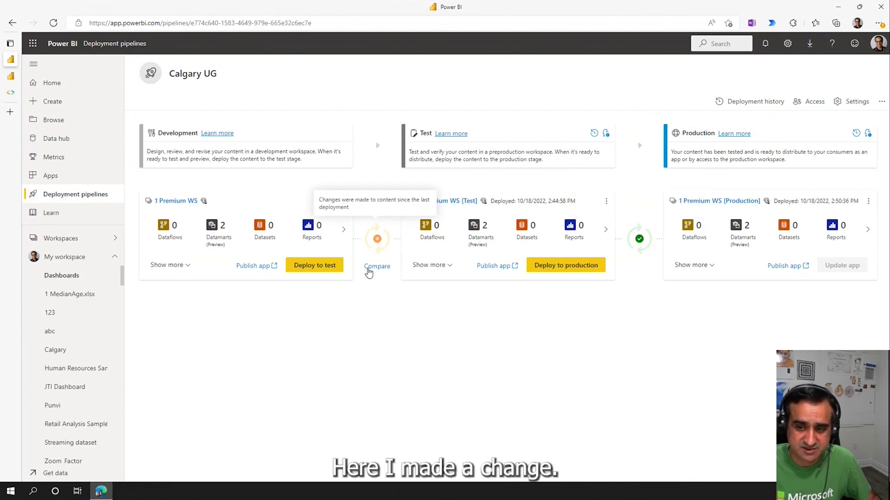
Expand the item lists of the Development, Test and Production stages to compare their datamarts
{"action": "left_click", "coordinate": [173, 270]}
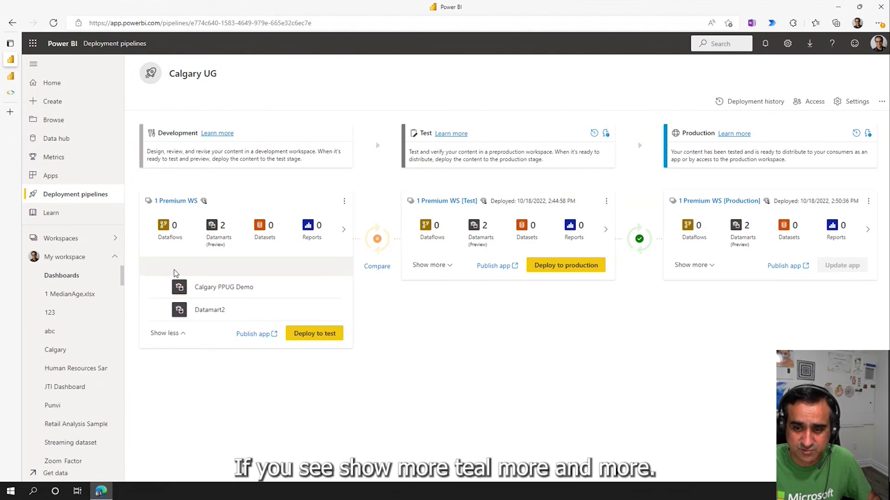
{"action": "left_click", "coordinate": [426, 265]}
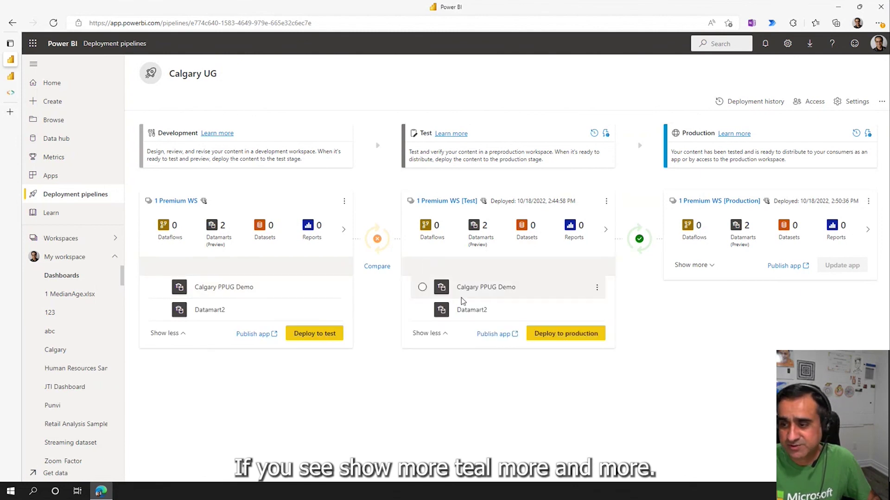
{"action": "left_click", "coordinate": [692, 265]}
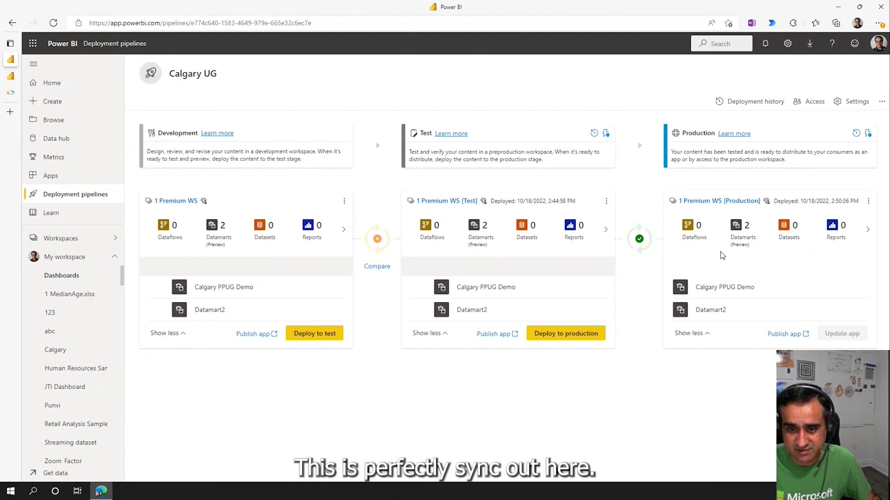
Select Datamart2 in the Development stage, check the comparison status with Test, and open the Test stage's deployment history
{"action": "left_click", "coordinate": [160, 311]}
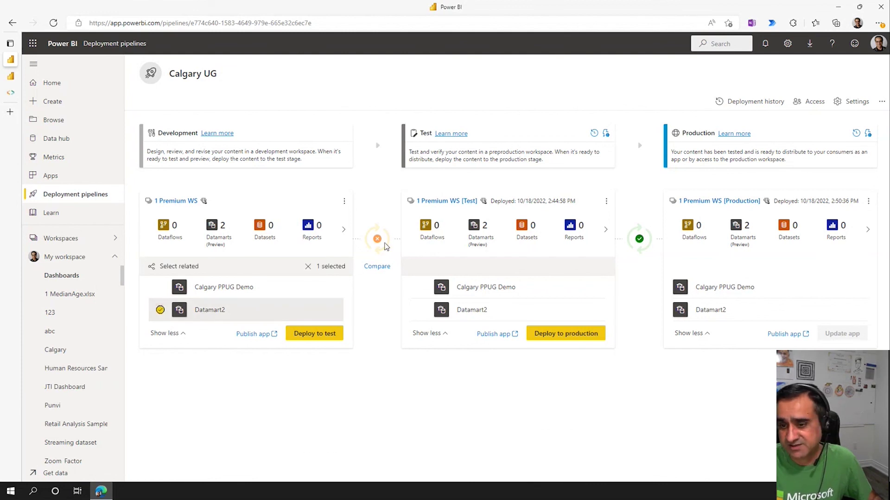
{"action": "mouse_move", "coordinate": [378, 244]}
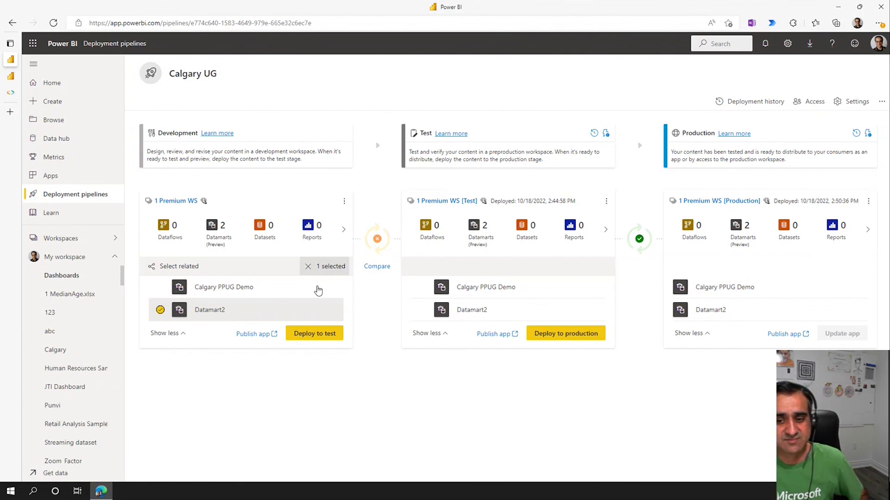
{"action": "left_click", "coordinate": [593, 134]}
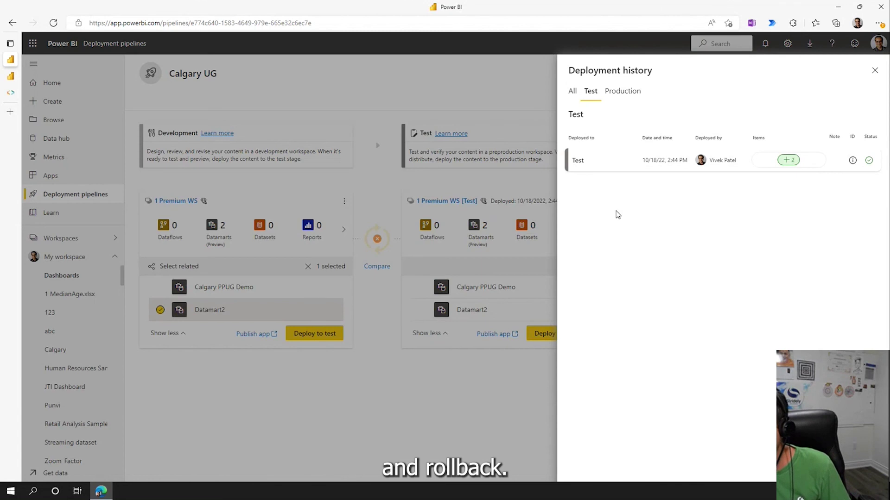